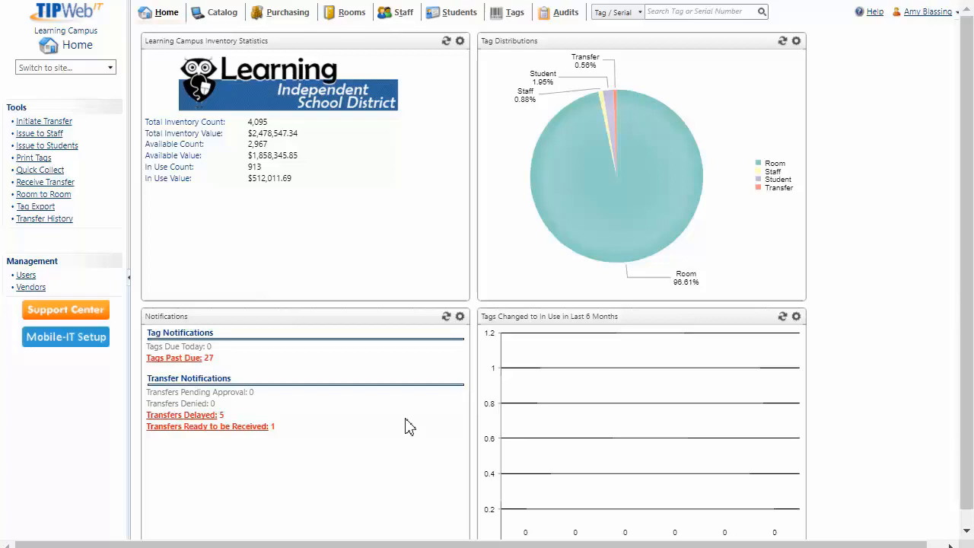
- Open the tag search page and examine the basic filter choices for location, status, asset type, funding source and vendor
left_click(505, 21)
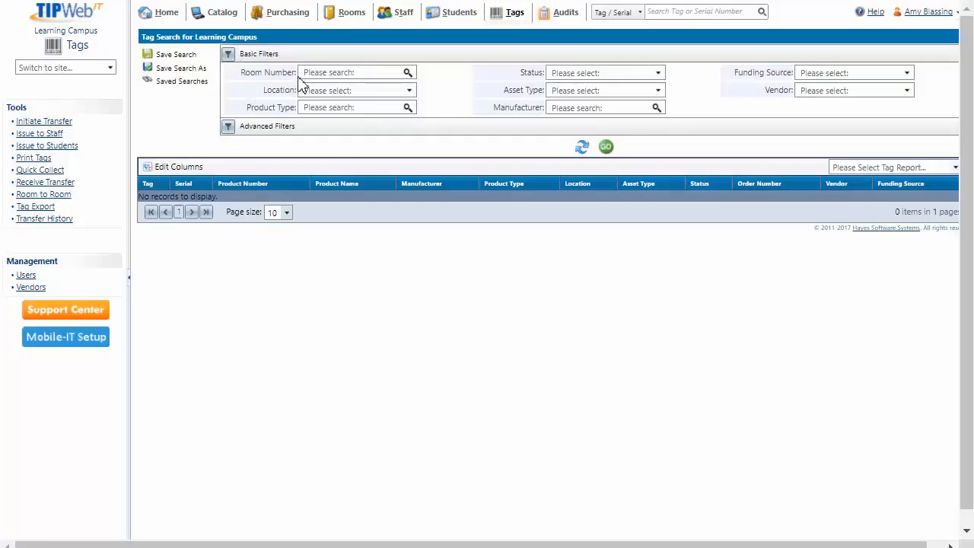
left_click(345, 92)
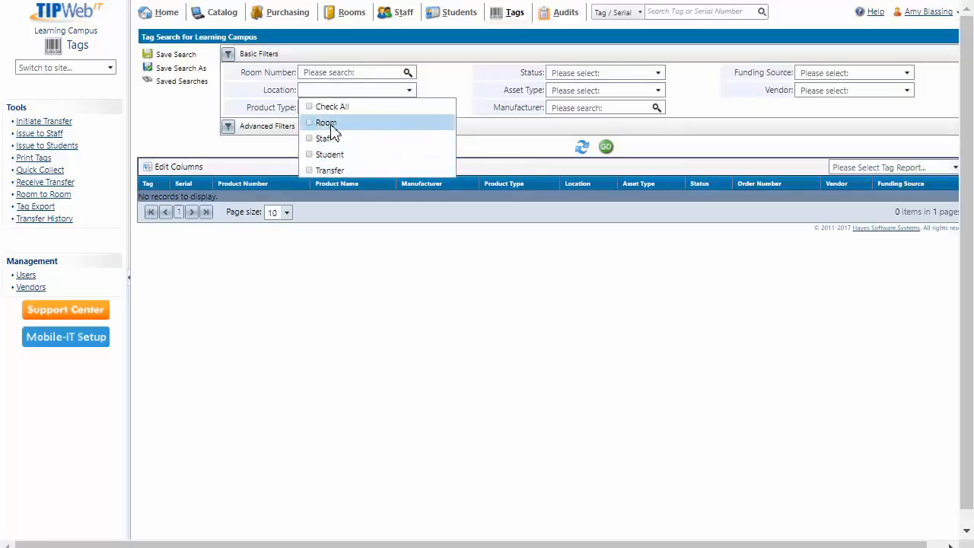
left_click(287, 151)
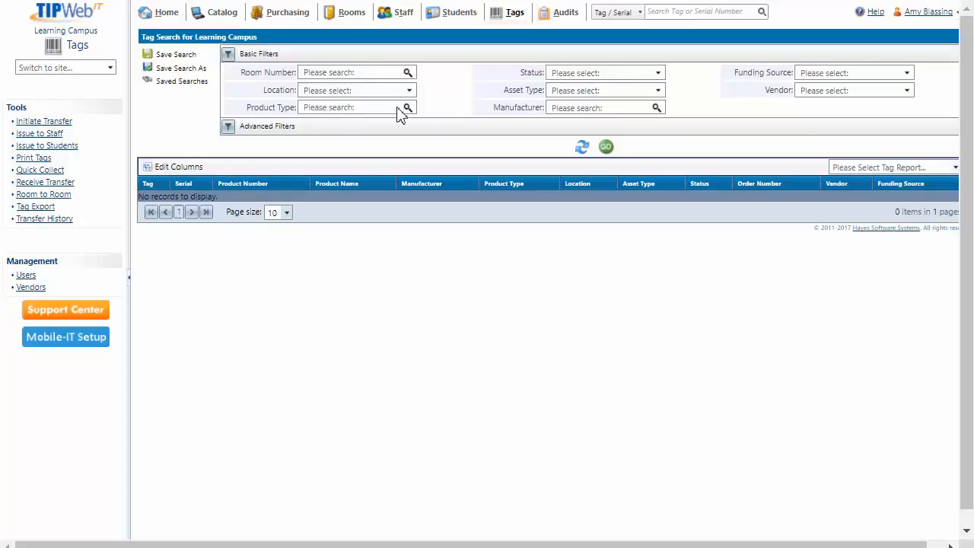
left_click(645, 74)
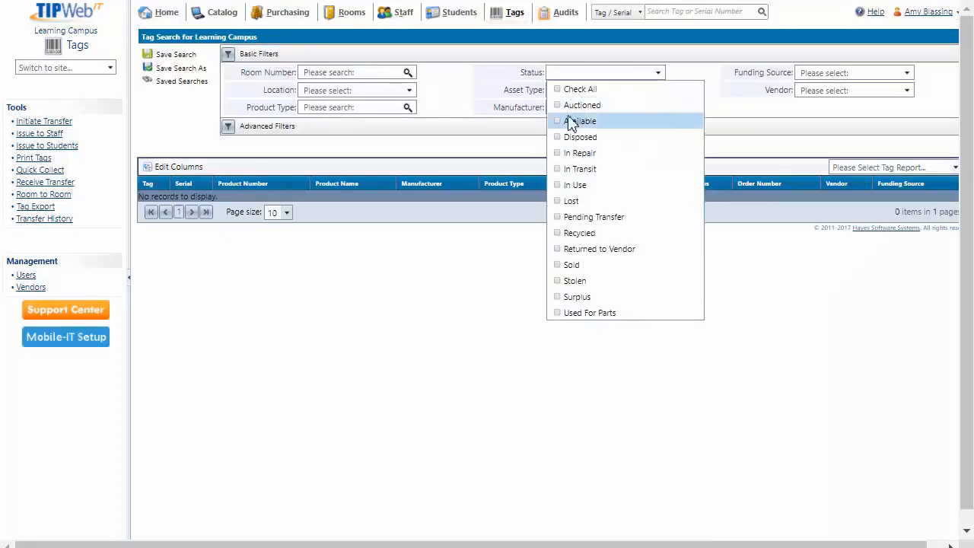
left_click(525, 156)
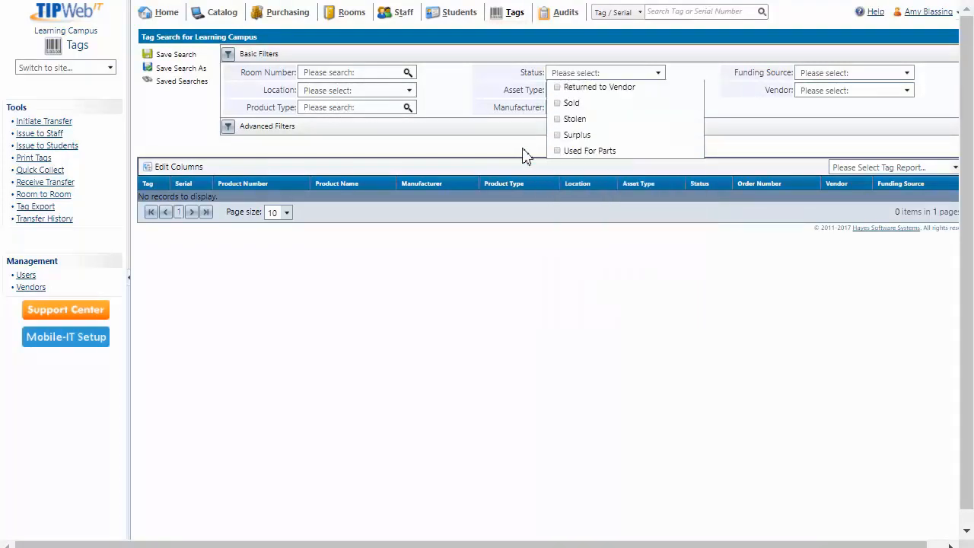
left_click(600, 90)
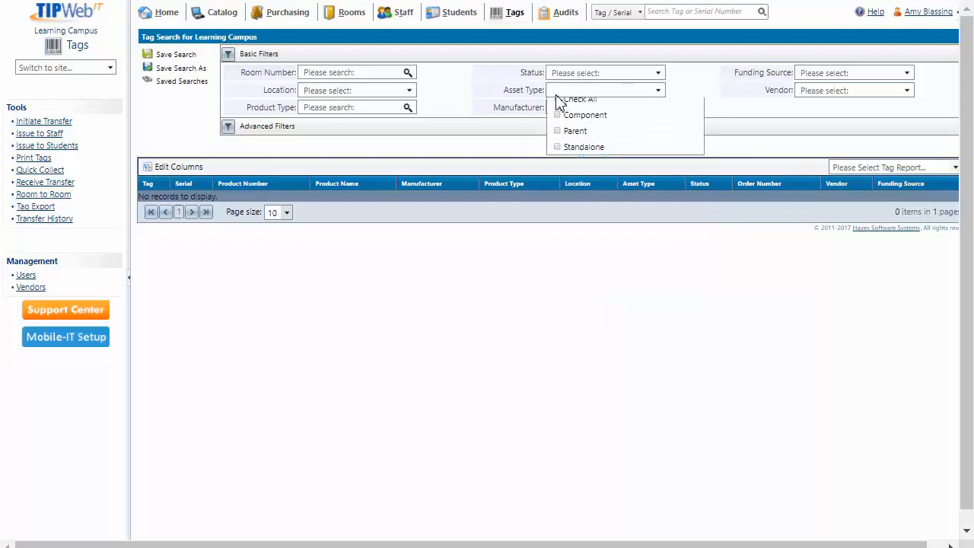
left_click(537, 152)
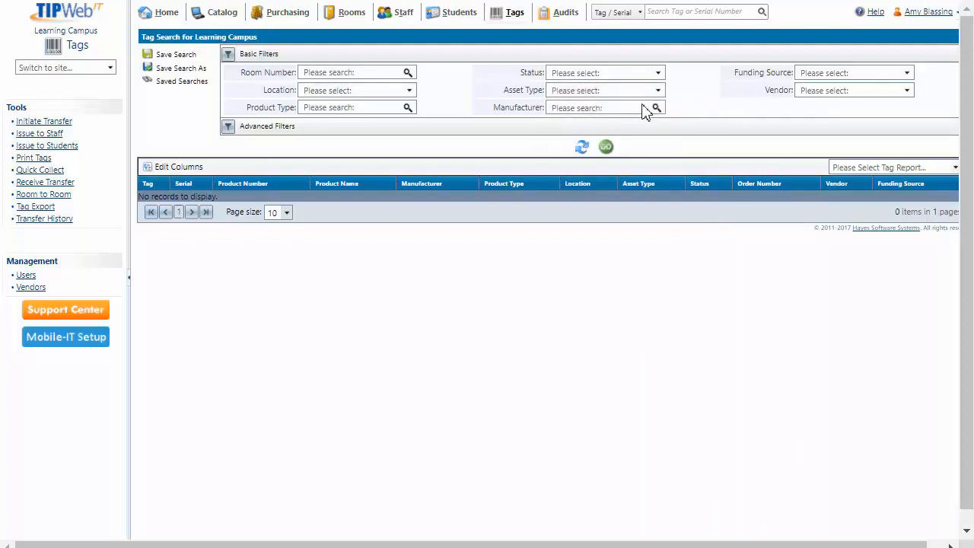
left_click(899, 75)
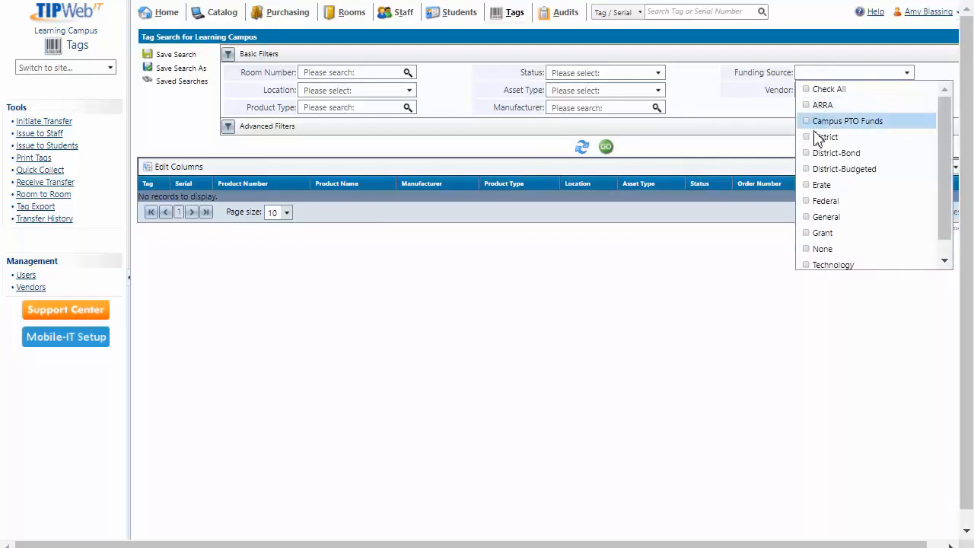
left_click(799, 110)
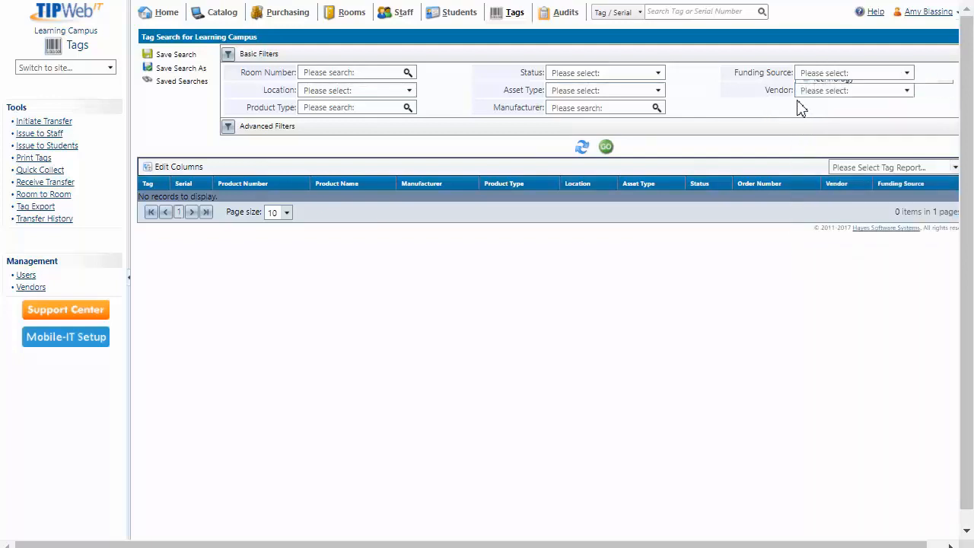
left_click(806, 92)
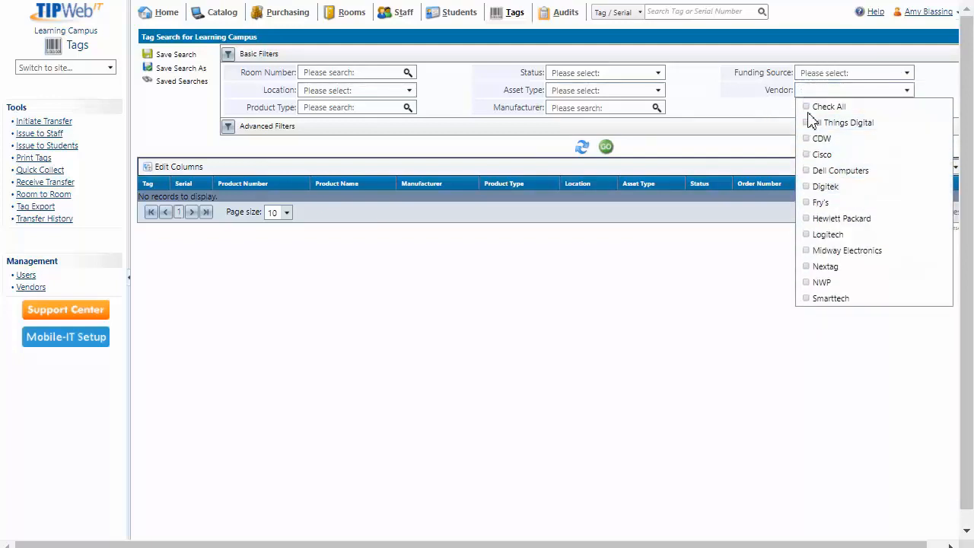
left_click(705, 113)
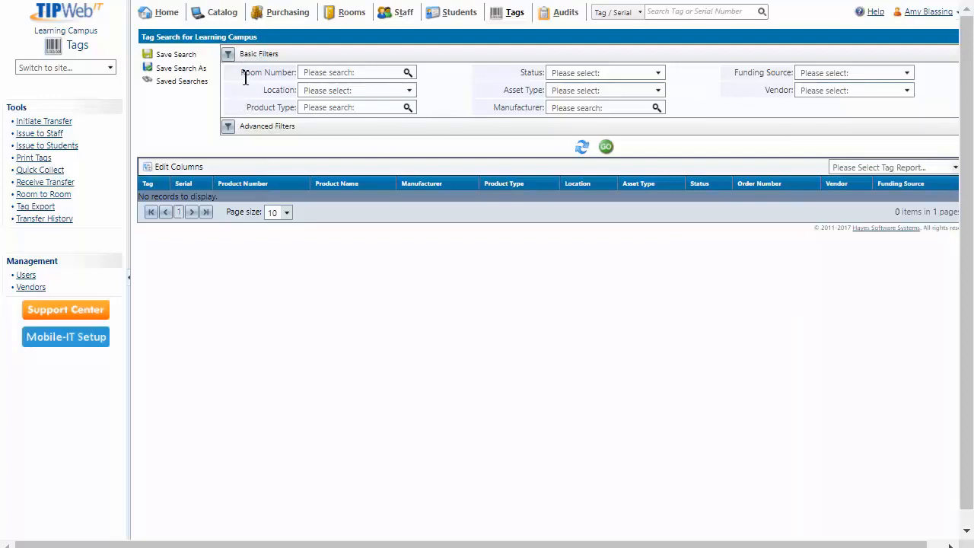
- Expand the advanced filters and examine which columns can be shown in the tag results grid
left_click(228, 127)
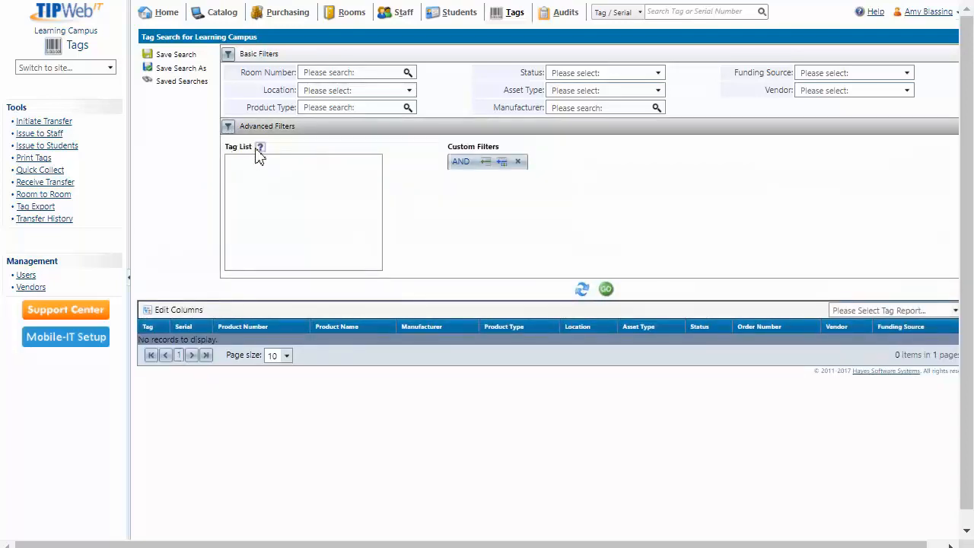
mouse_move(261, 152)
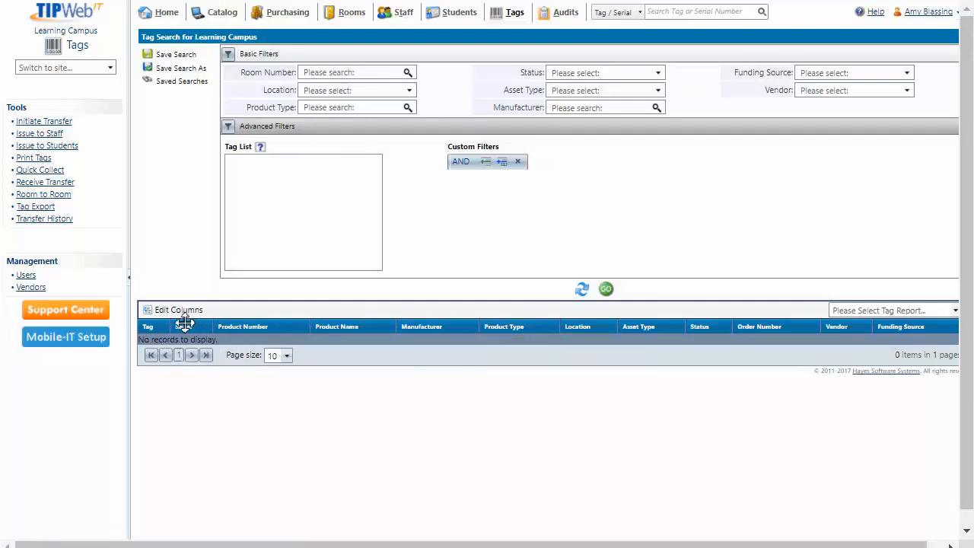
mouse_move(149, 327)
left_mouse_down()
mouse_move(153, 313)
mouse_move(196, 307)
mouse_move(213, 309)
mouse_move(218, 326)
mouse_move(137, 325)
left_mouse_up()
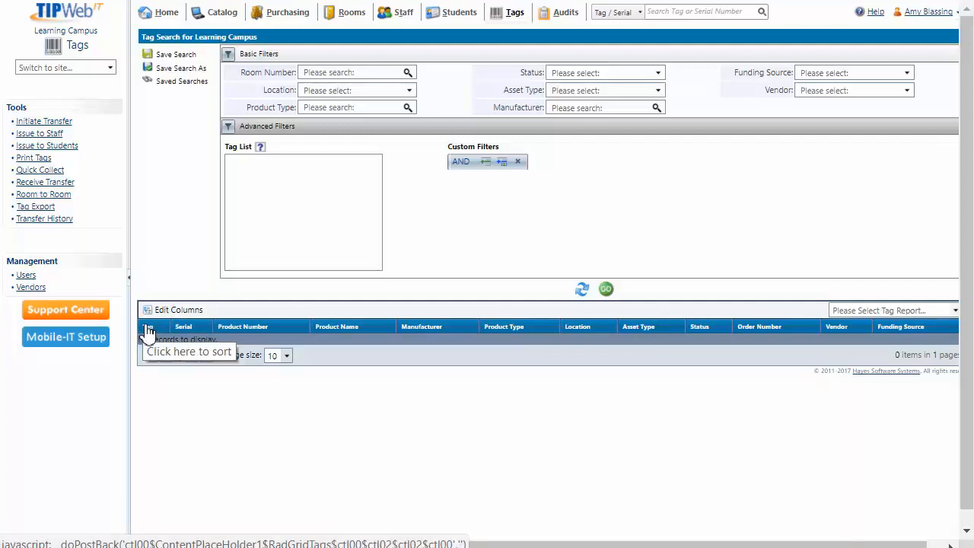
left_click(149, 312)
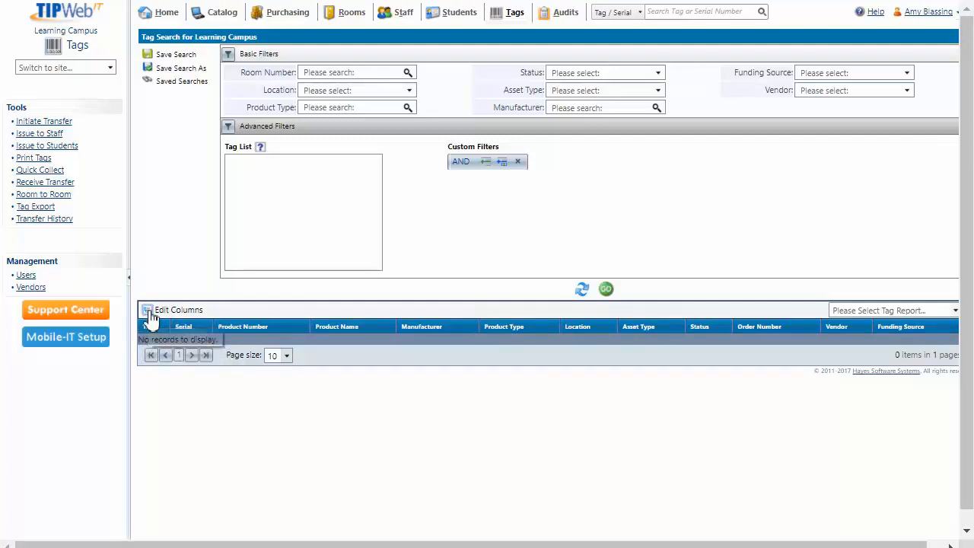
mouse_move(175, 317)
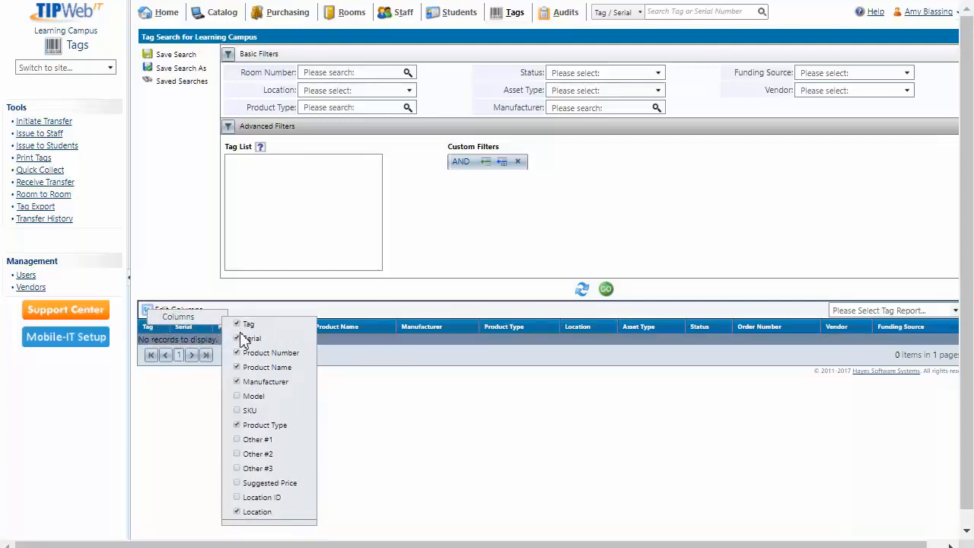
left_click(237, 425)
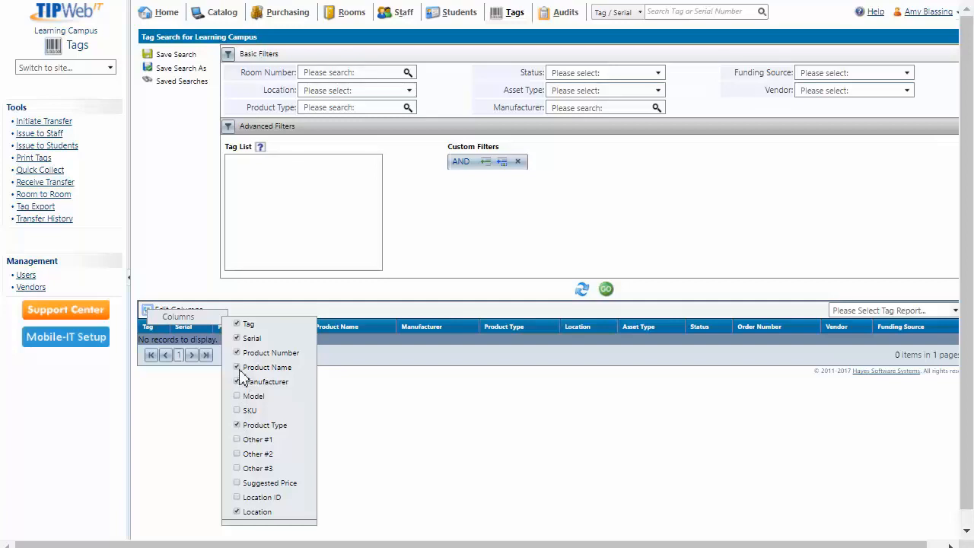
left_click(386, 431)
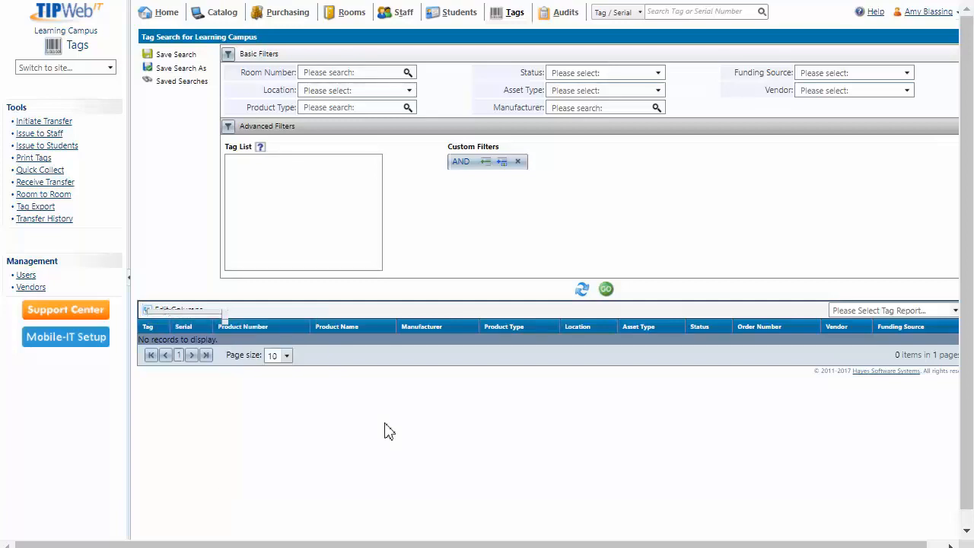
- Look over the list of available tag reports and collapse the advanced filters
left_click(849, 312)
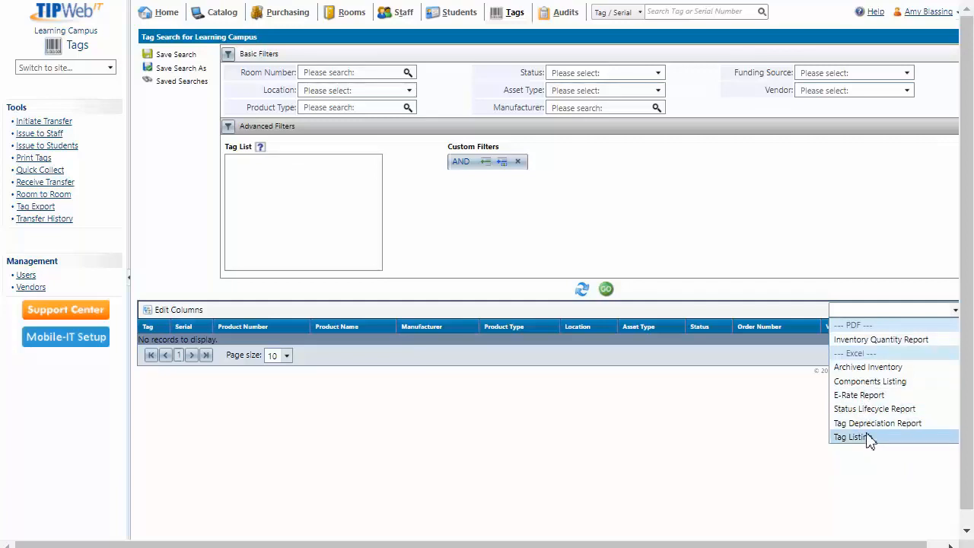
left_click(853, 369)
left_click(227, 127)
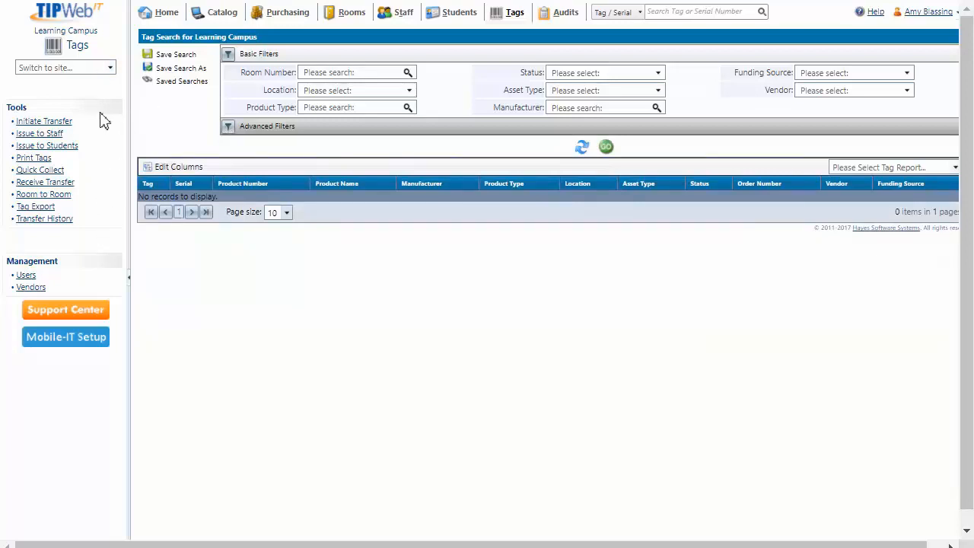
- Collapse the side pane and filter the tag search by the product type Laptop
left_click(128, 278)
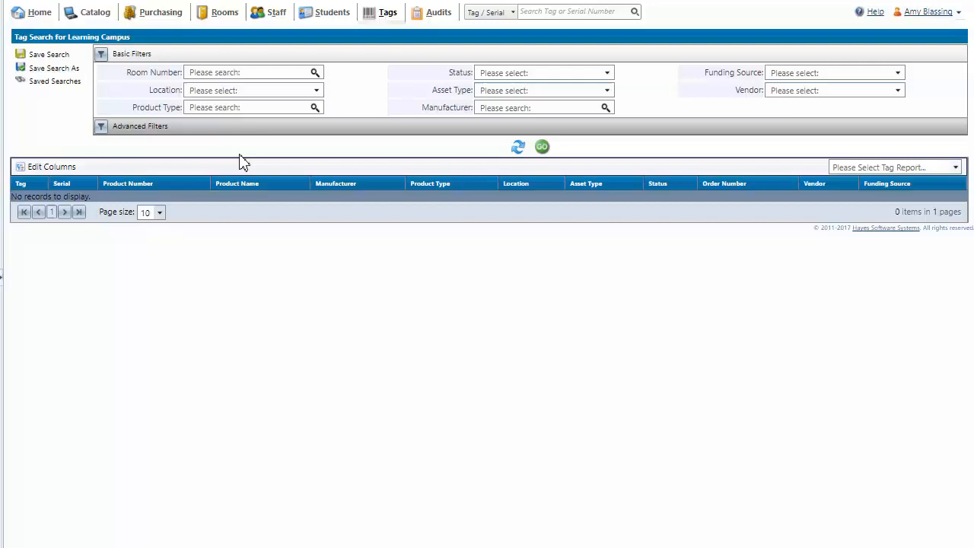
left_click(235, 108)
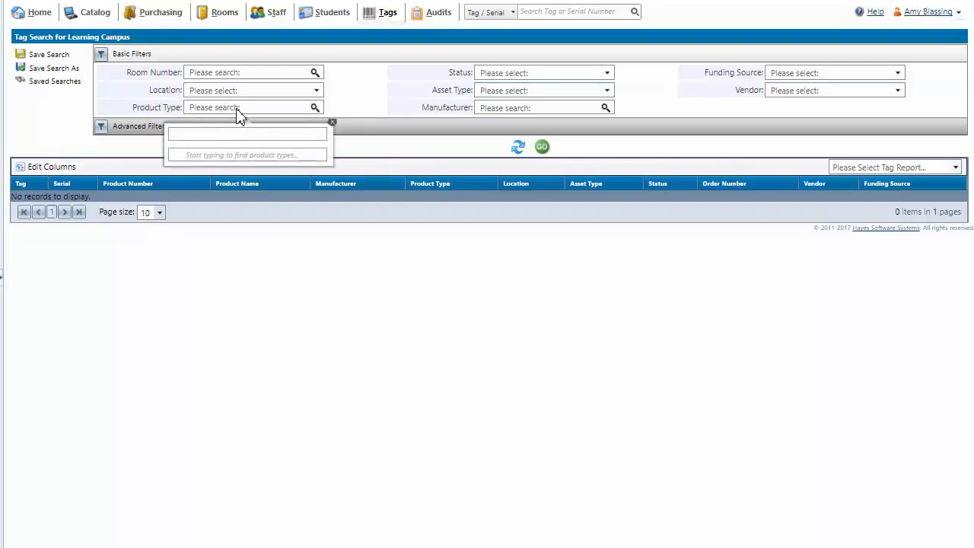
type("laptop")
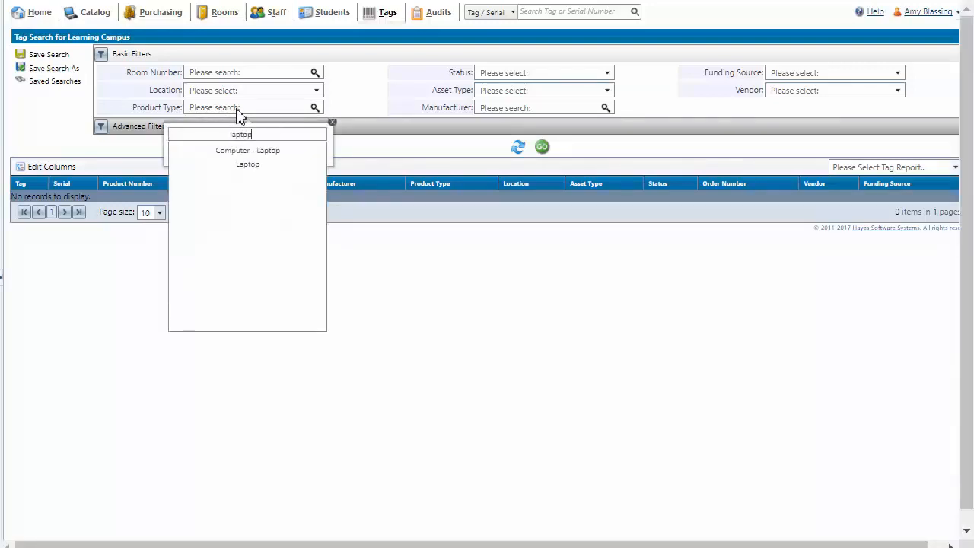
left_click(247, 165)
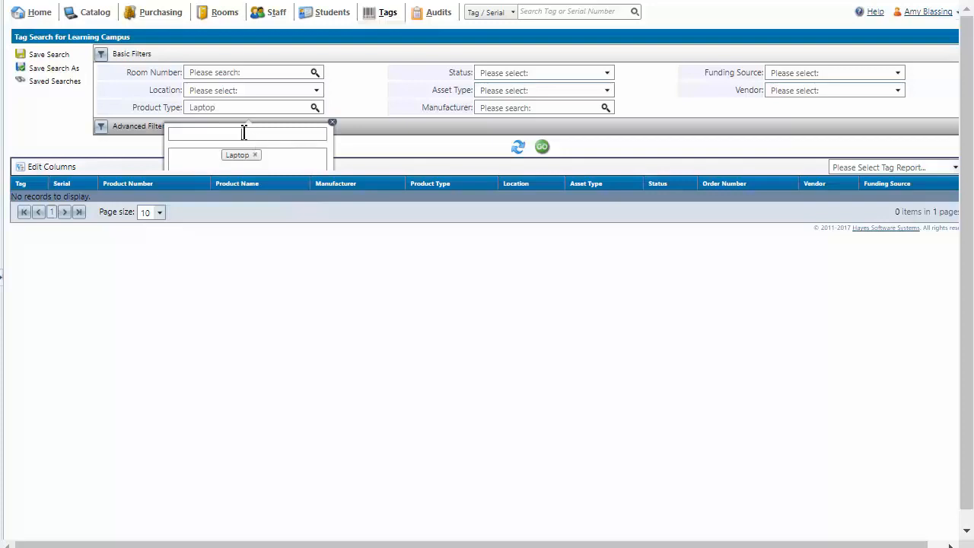
left_click(335, 124)
- Set the status filter to Available and run the tag search
left_click(499, 75)
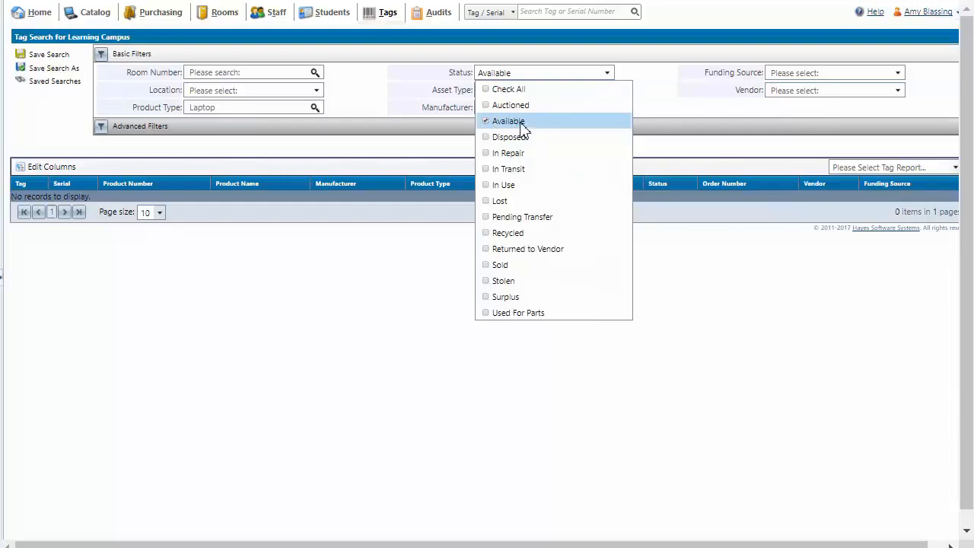
left_click(440, 148)
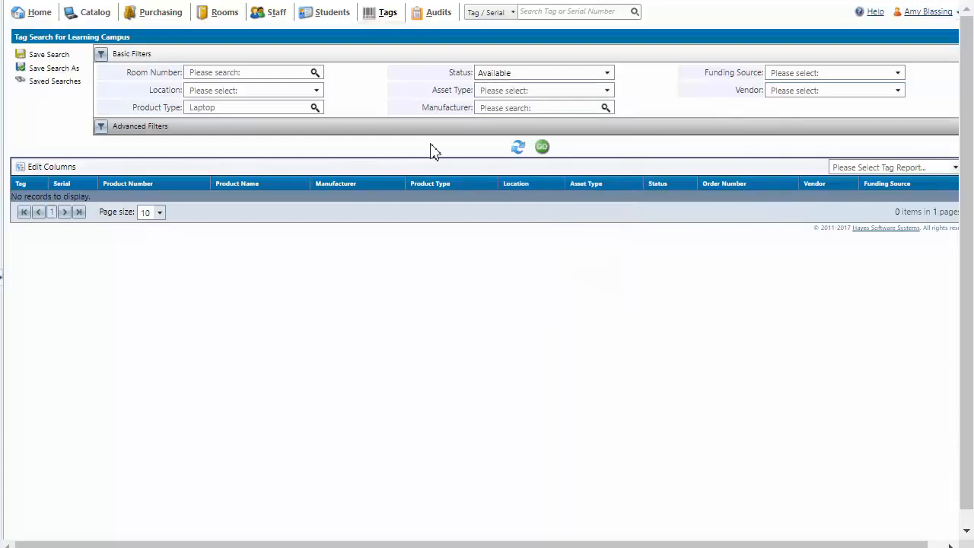
left_click(542, 148)
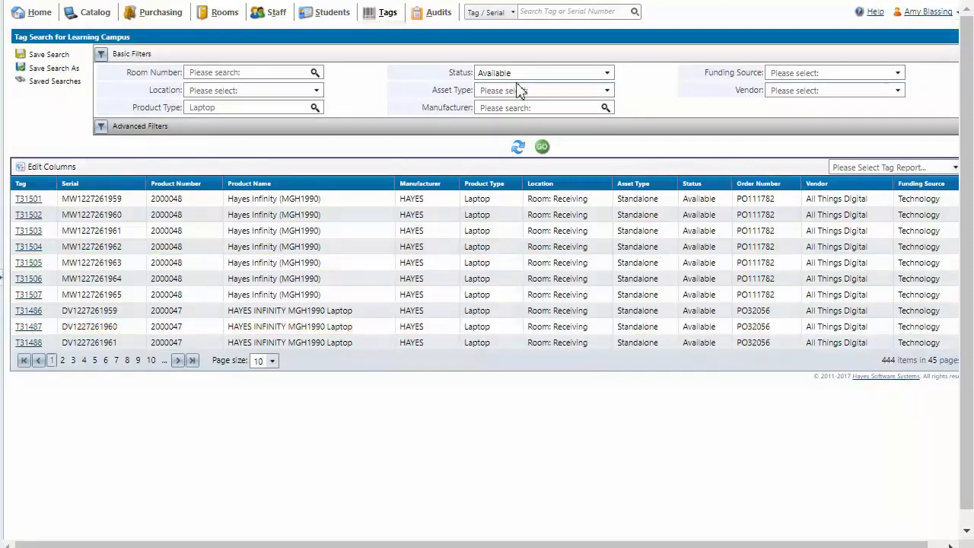
- Export the search results as a Tag Listing report and look through the rows of the downloaded CSV in Excel
left_click(903, 168)
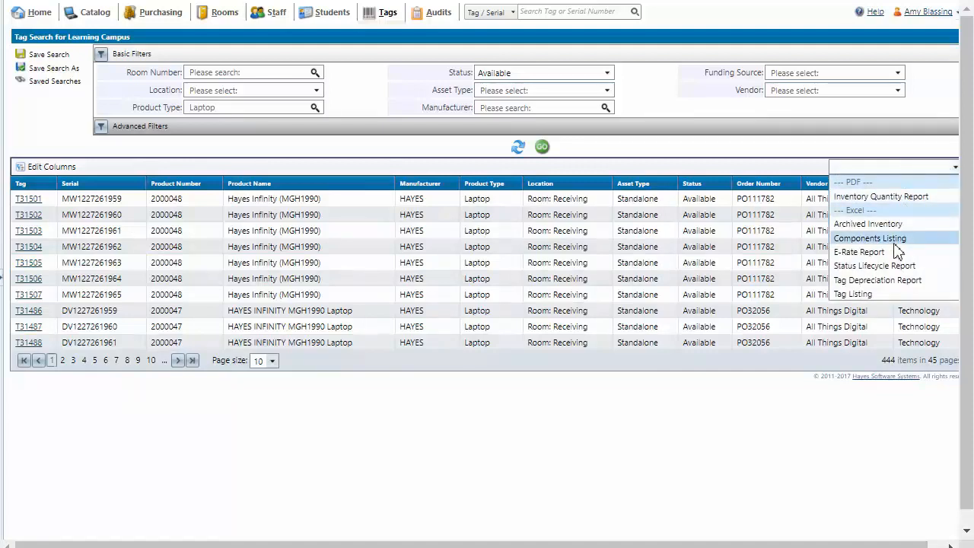
left_click(854, 295)
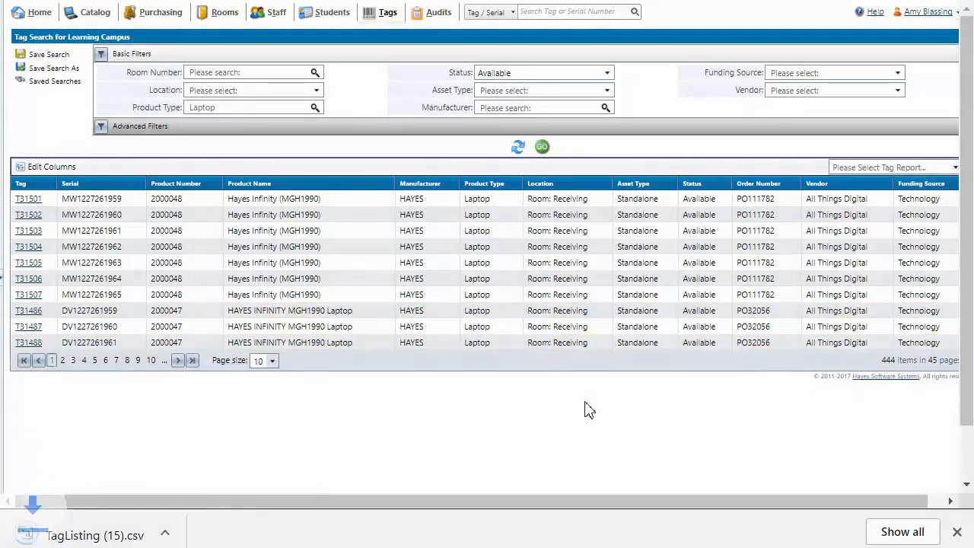
left_click(120, 537)
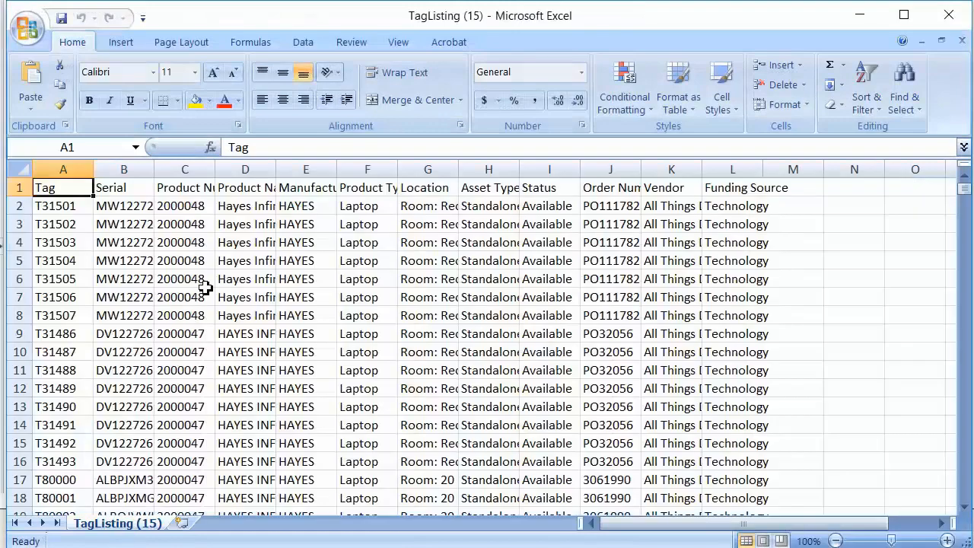
scroll(296, 260, "down", 12)
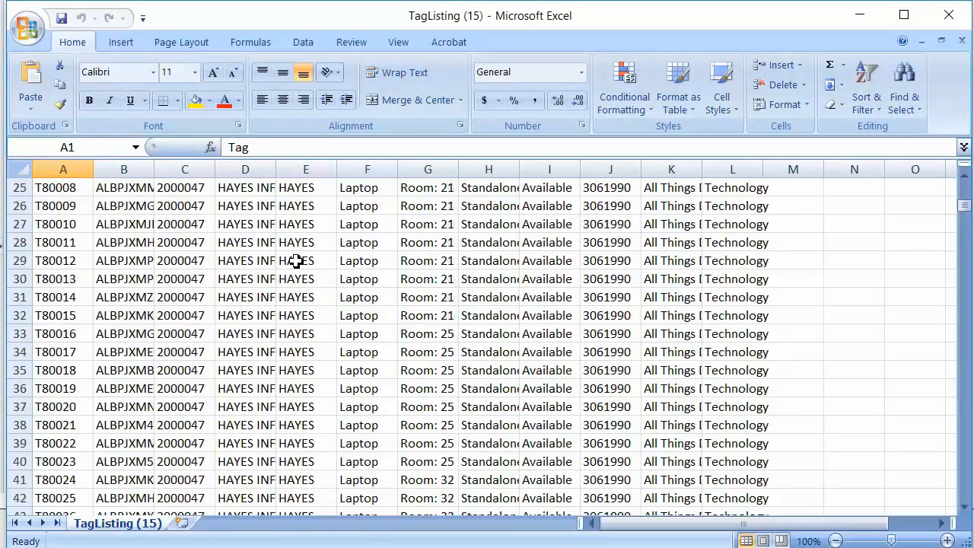
scroll(296, 260, "down", 11)
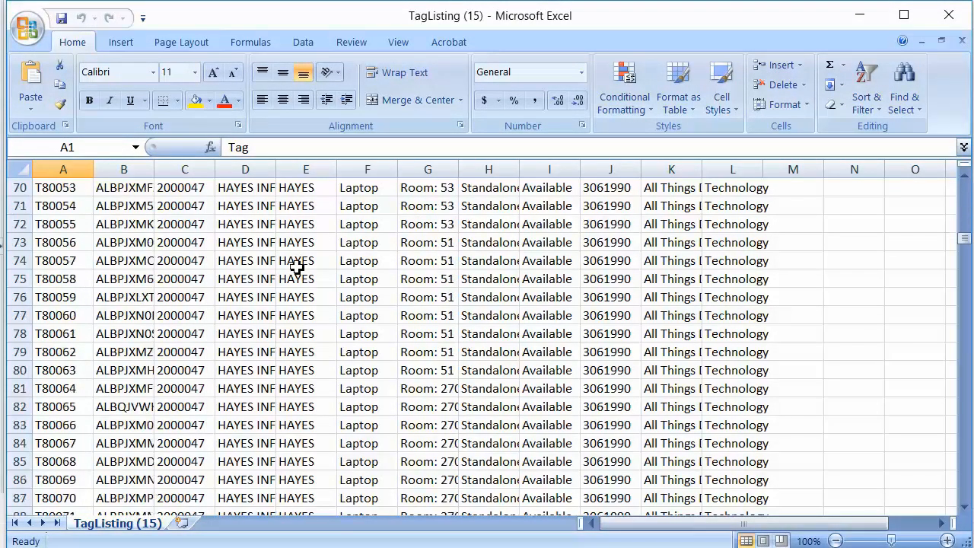
scroll(296, 262, "up", 5)
scroll(295, 265, "up", 9)
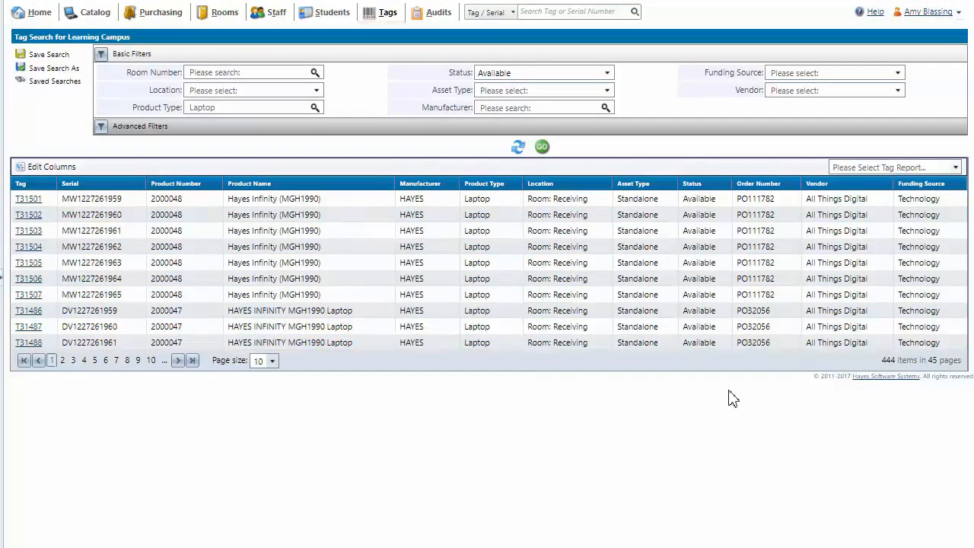
- Generate the Tag Depreciation Report for tags with depreciated value, calculated by month without archived inventory, and open the downloaded CSV
left_click(956, 167)
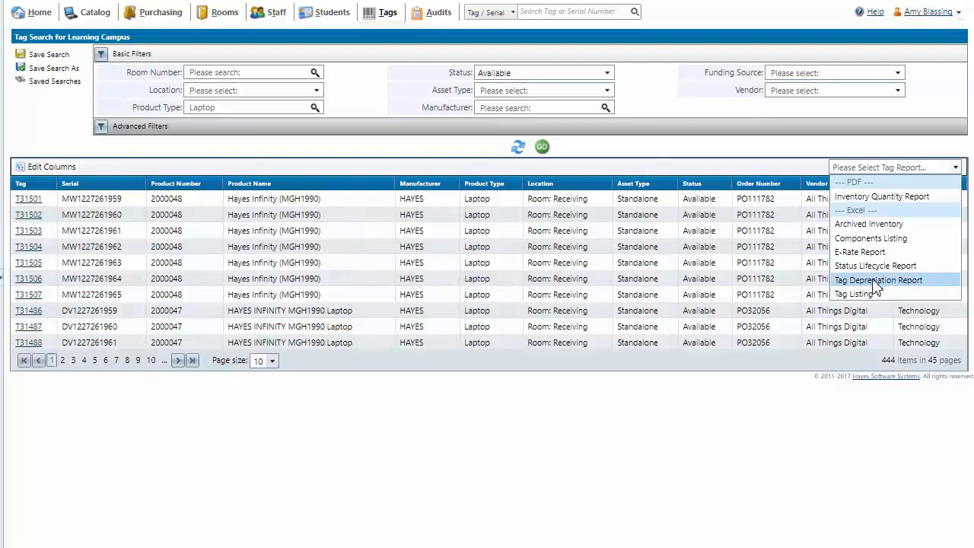
left_click(877, 280)
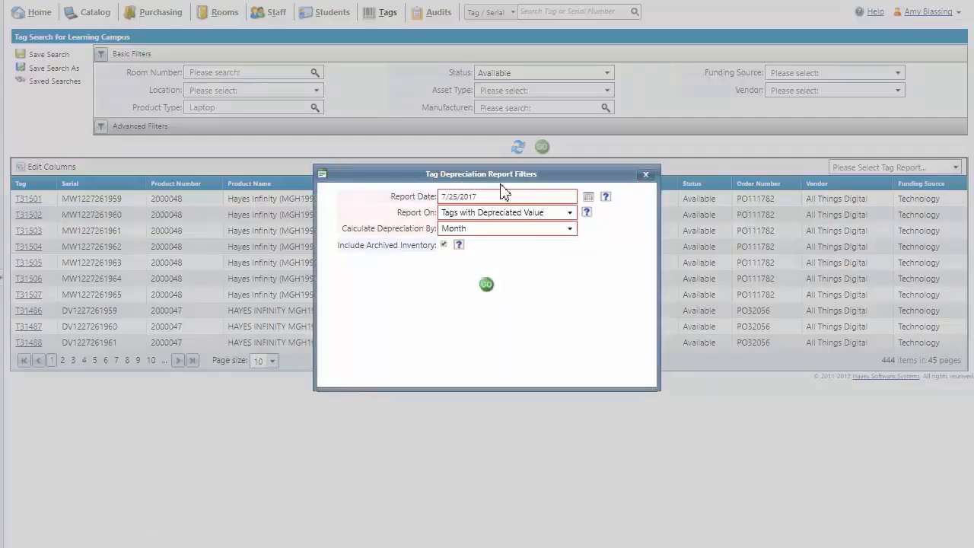
left_click(451, 216)
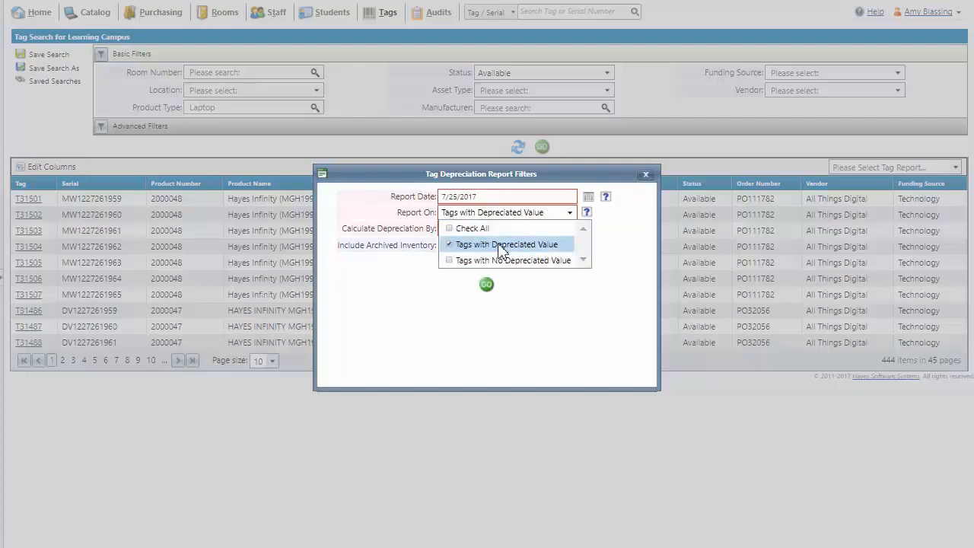
left_click(411, 287)
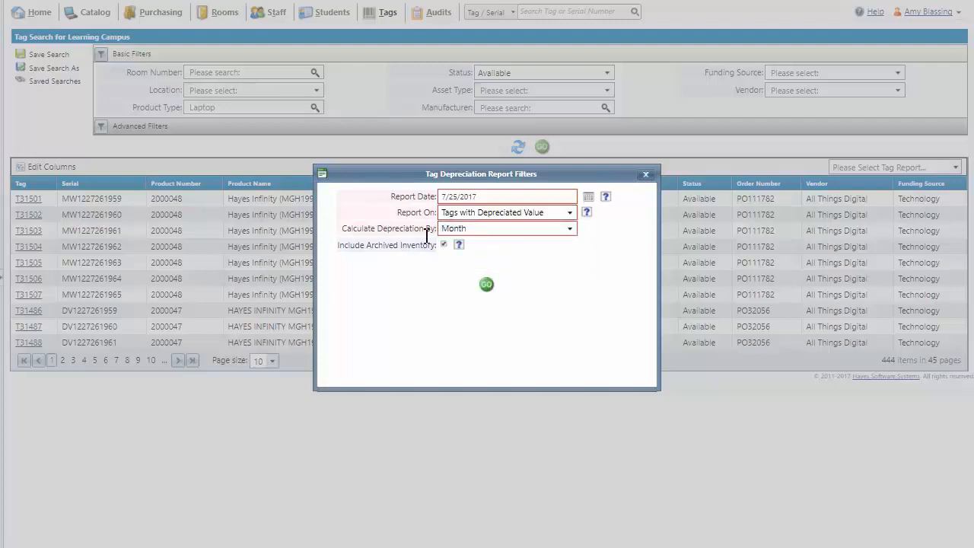
left_click(469, 231)
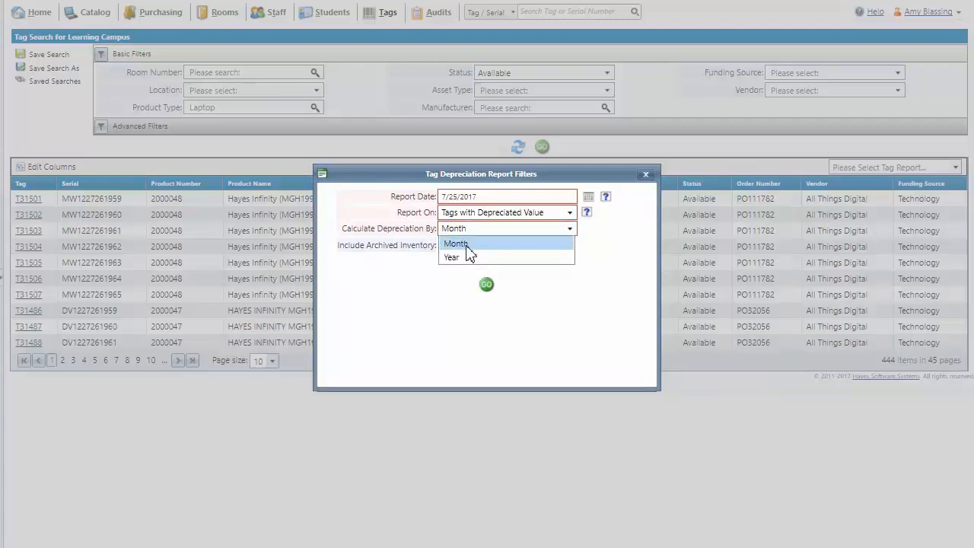
left_click(407, 272)
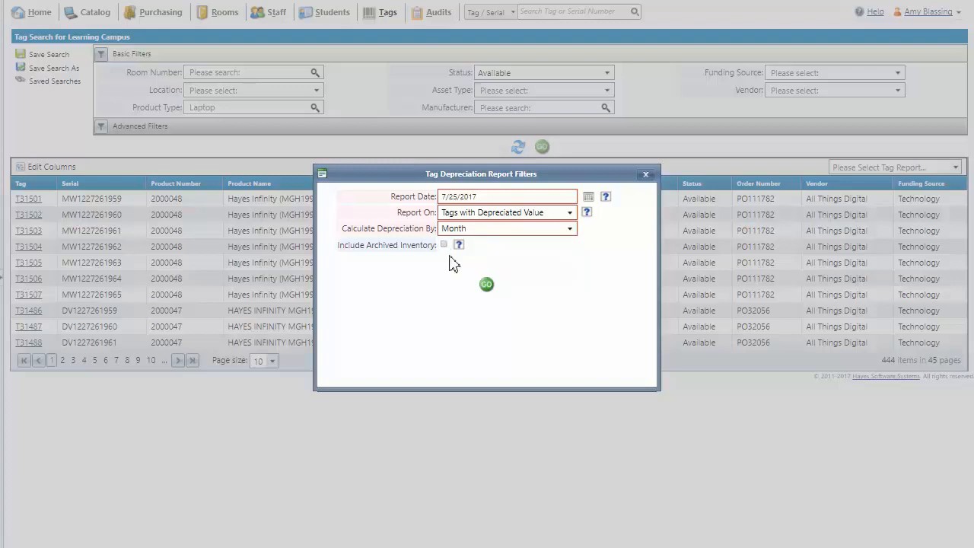
left_click(487, 293)
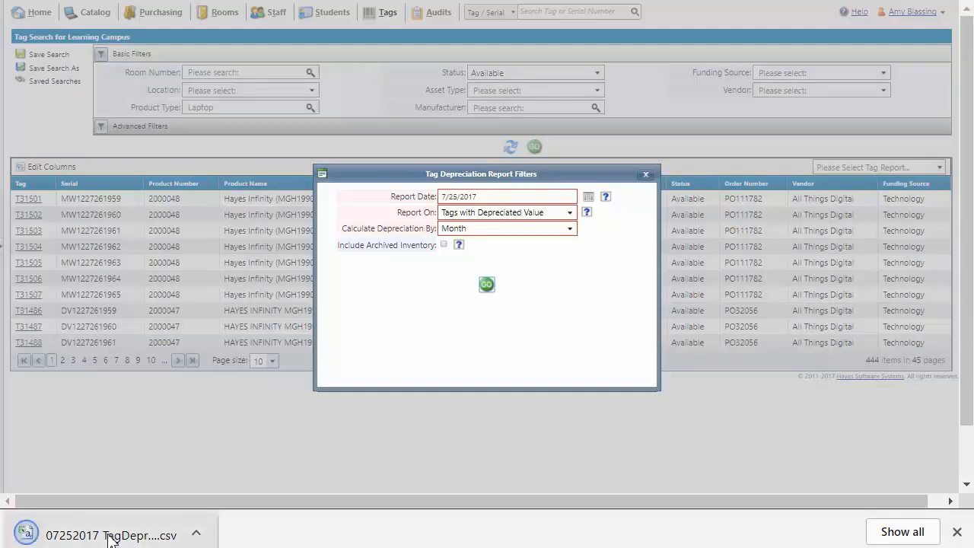
left_click(112, 537)
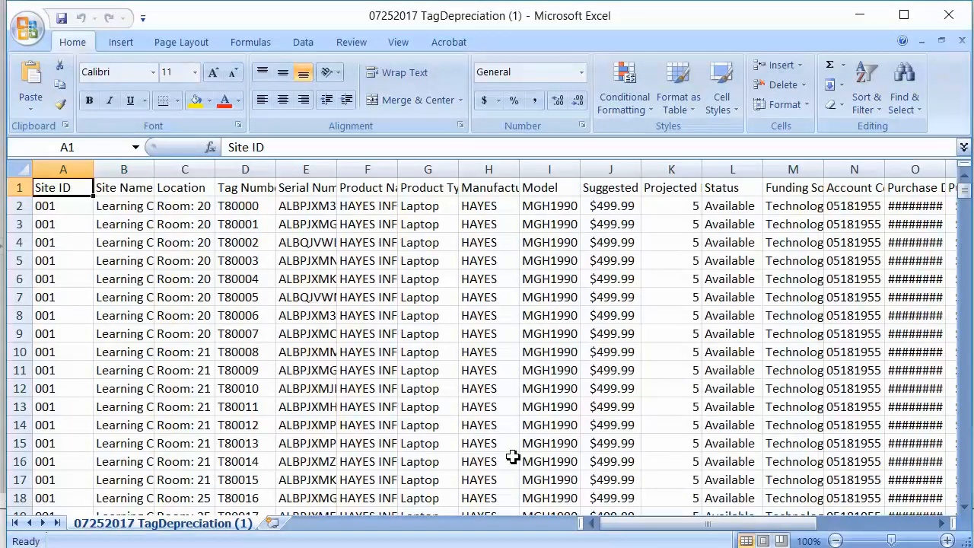
- Highlight the Projected Life, Age and Depreciated Value columns of the depreciation report in yellow
left_click_drag(616, 523, 645, 526)
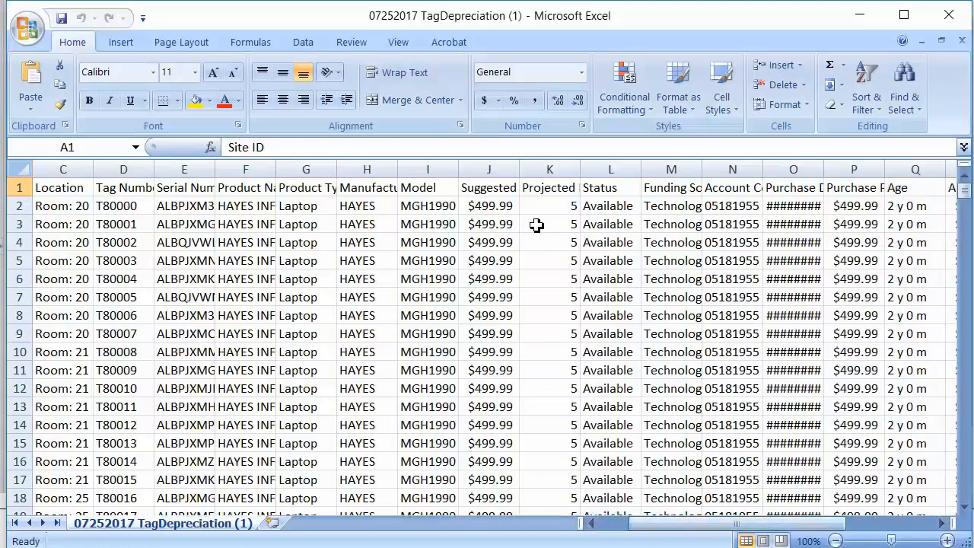
left_click(548, 168)
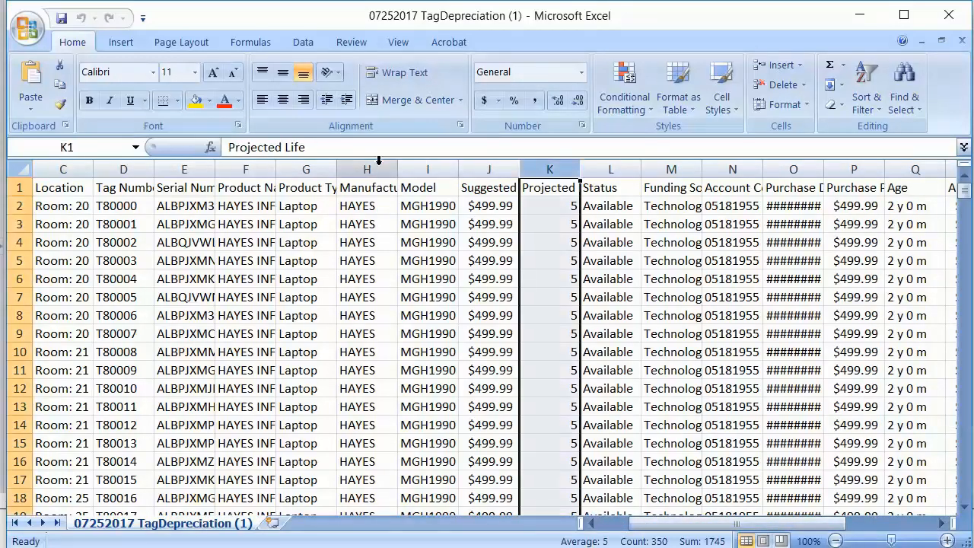
left_click(194, 101)
left_click_drag(658, 532, 704, 532)
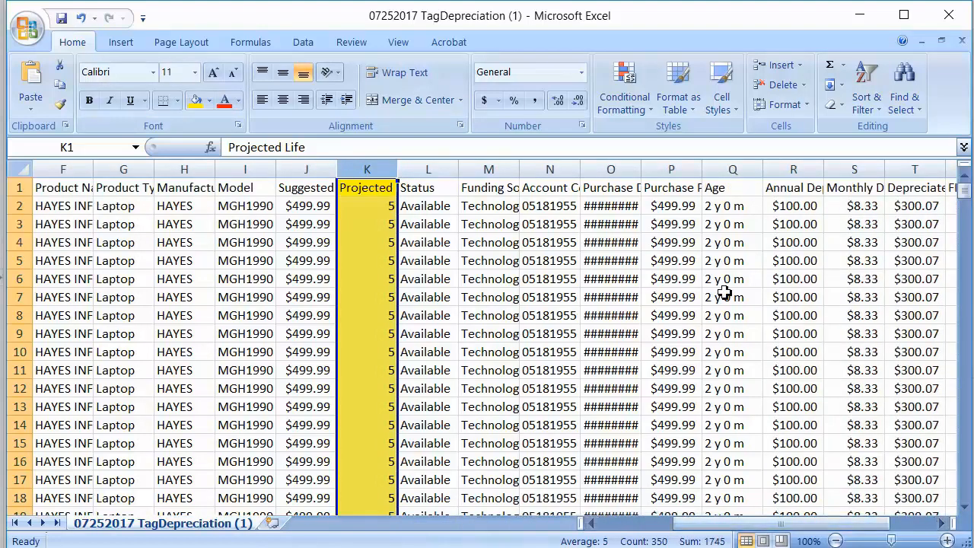
left_click(724, 168)
left_click(196, 103)
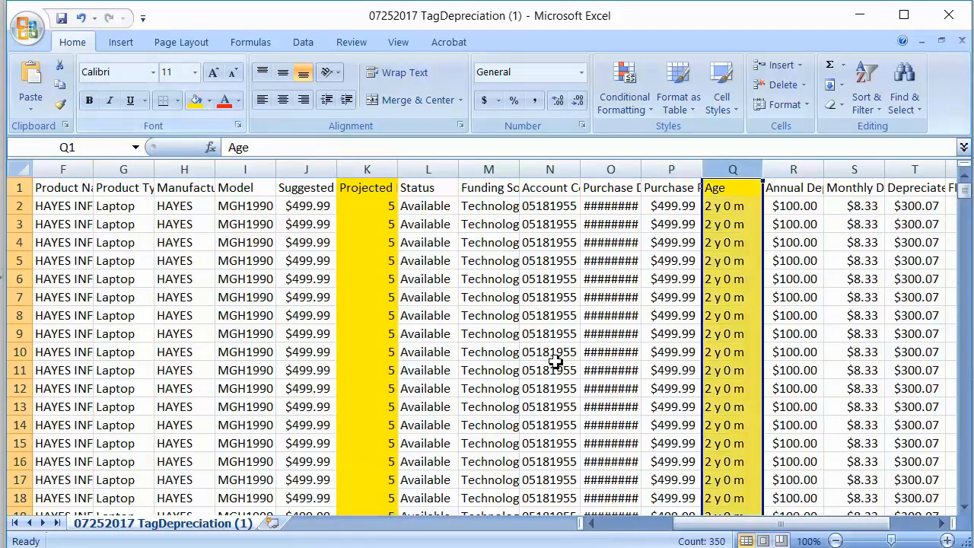
left_click_drag(708, 523, 720, 525)
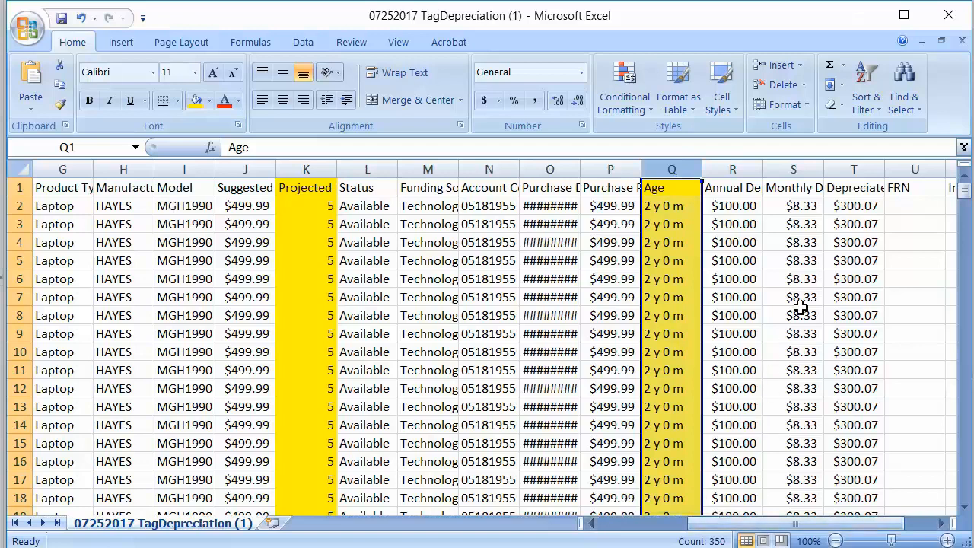
left_click(852, 170)
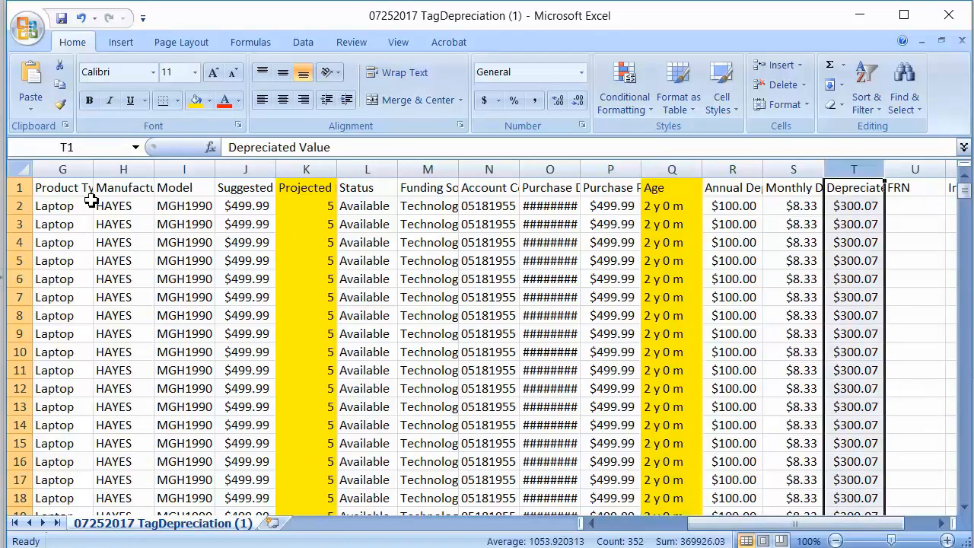
left_click(196, 102)
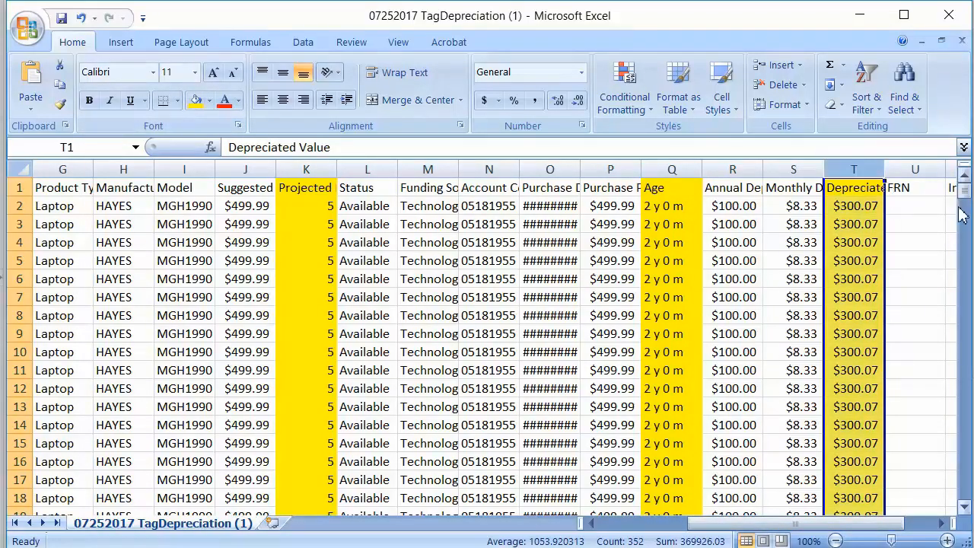
- Look down the Depreciated Value column, close the workbook without saving and dismiss the report filters
left_click_drag(963, 193, 964, 222)
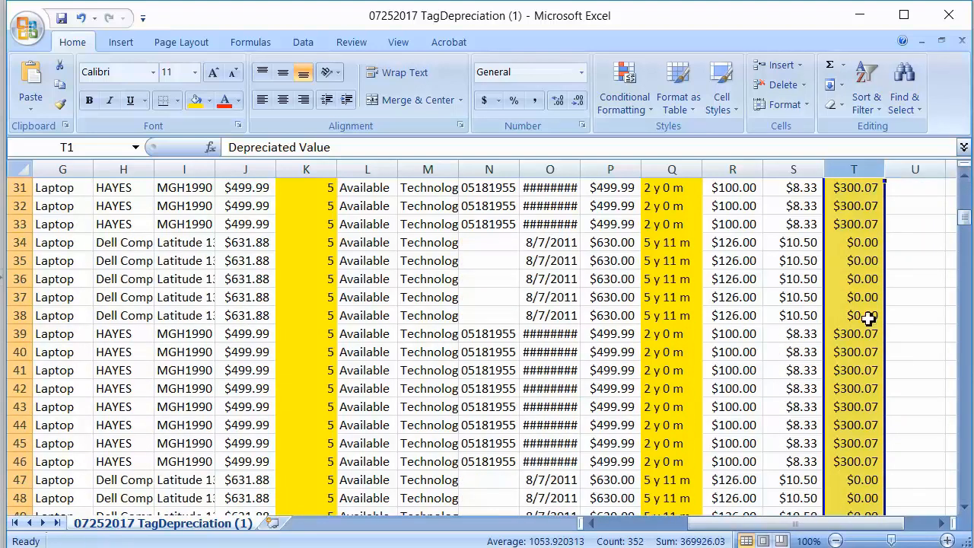
left_click_drag(964, 221, 965, 257)
left_click(951, 19)
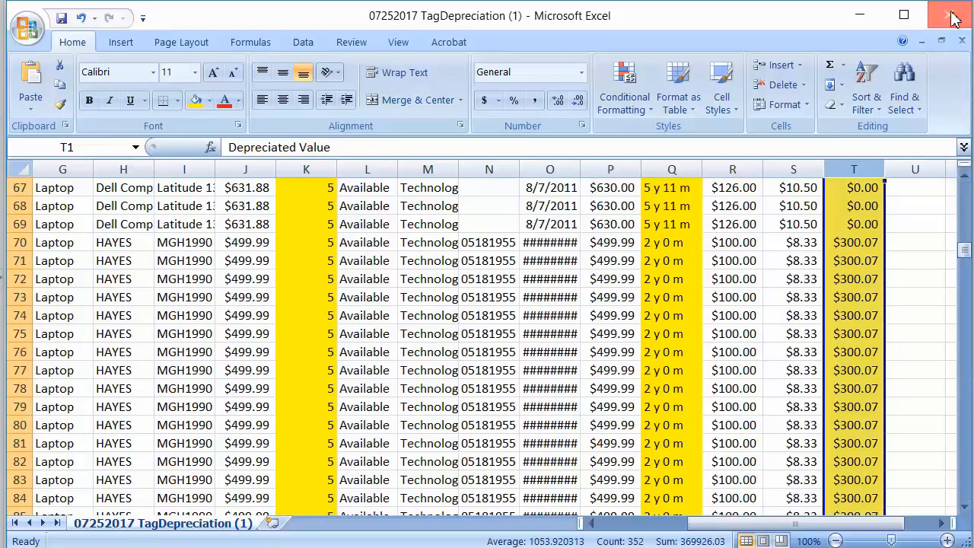
left_click(509, 329)
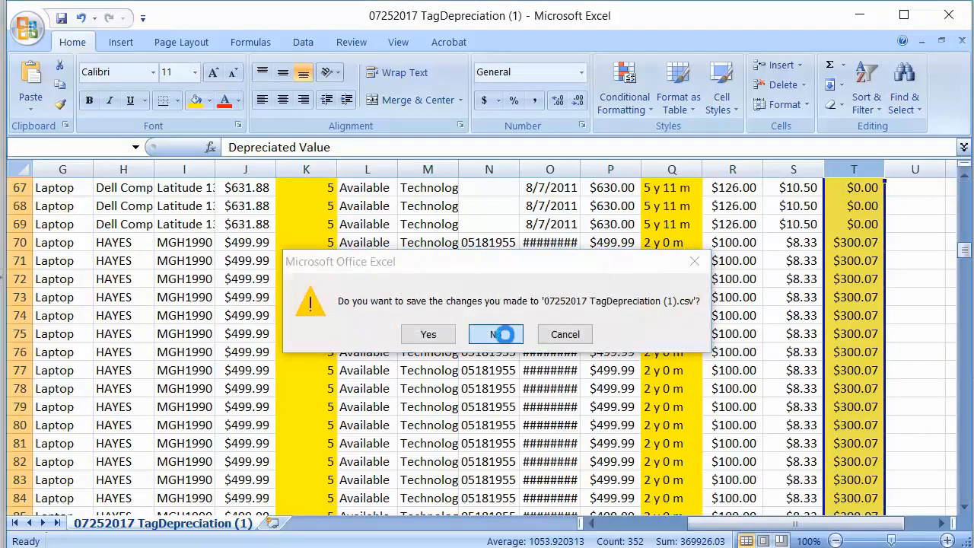
left_click(644, 178)
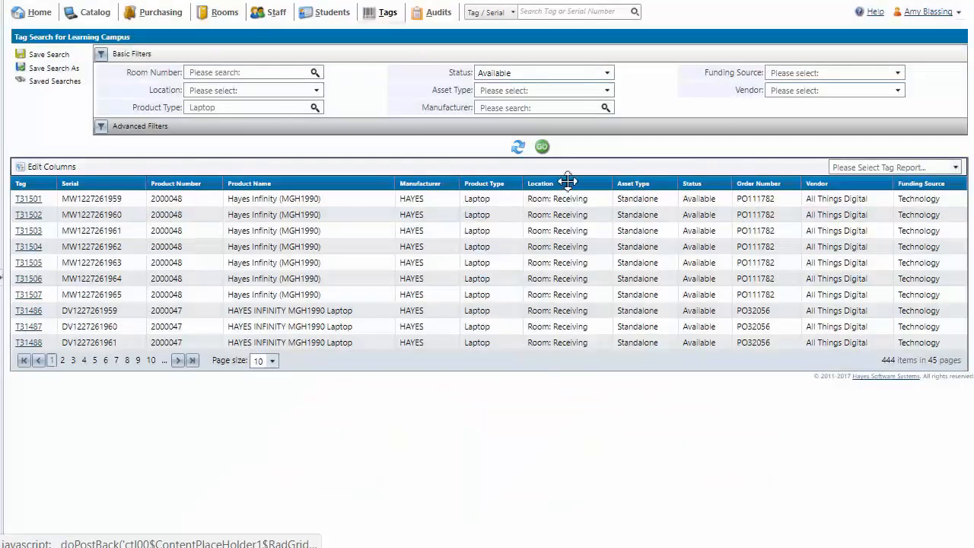
- Save the current tag search as Available Laptops and load it from the saved searches
left_click(53, 67)
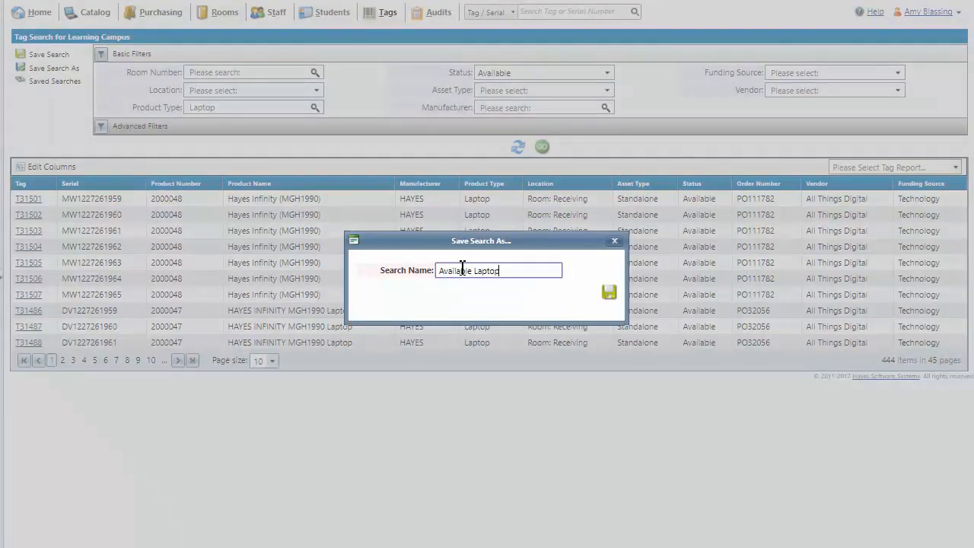
left_click(609, 293)
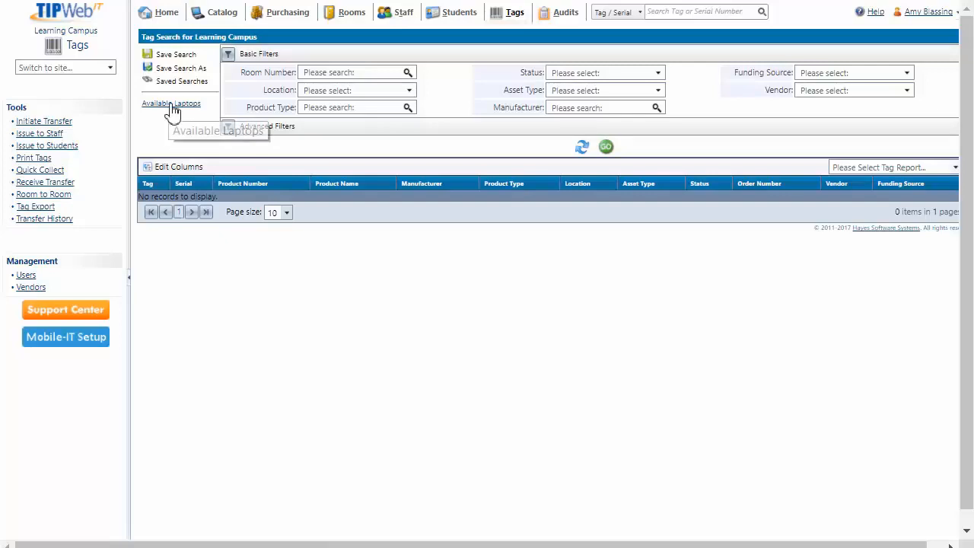
left_click(171, 106)
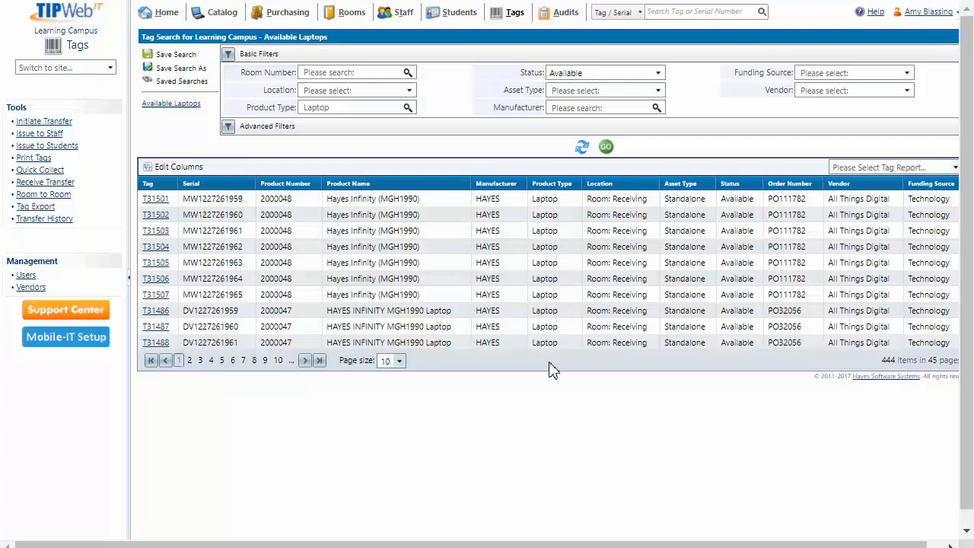
- Add the manufacturer HAYES to the Available Laptops filters and run the tag search
left_click(574, 113)
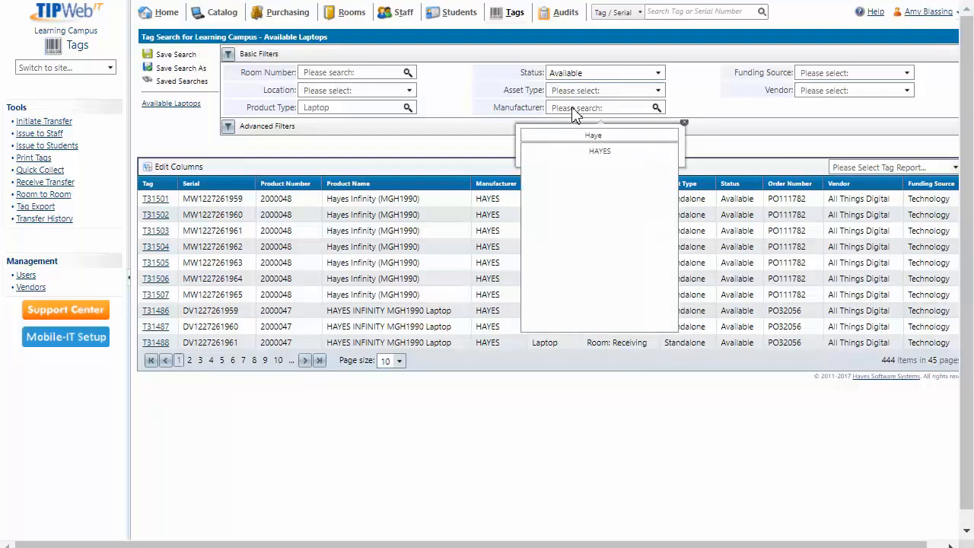
left_click(600, 152)
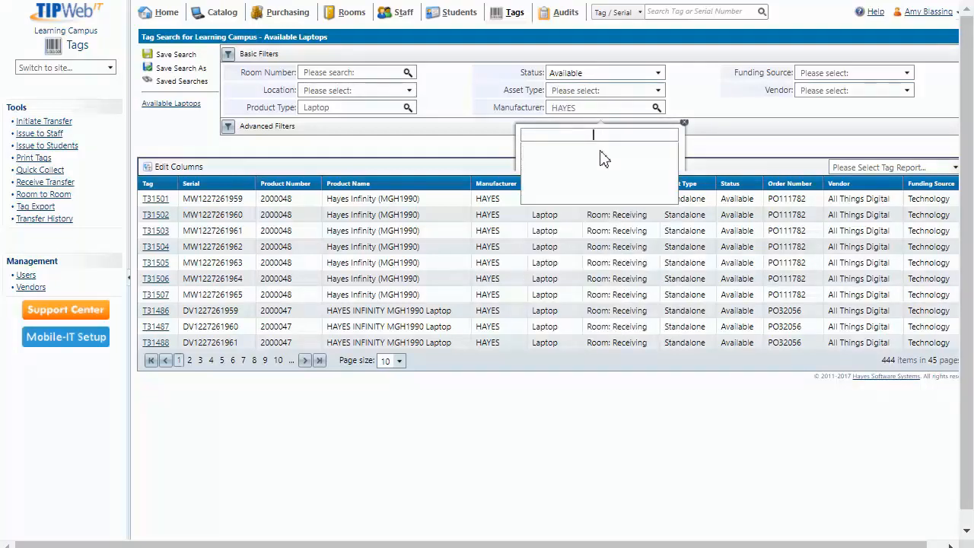
left_click(686, 123)
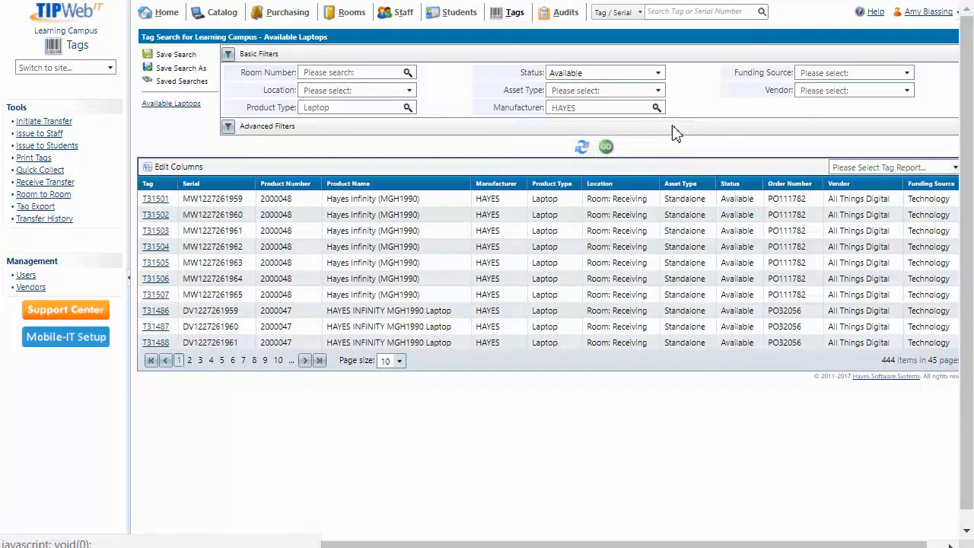
left_click(607, 148)
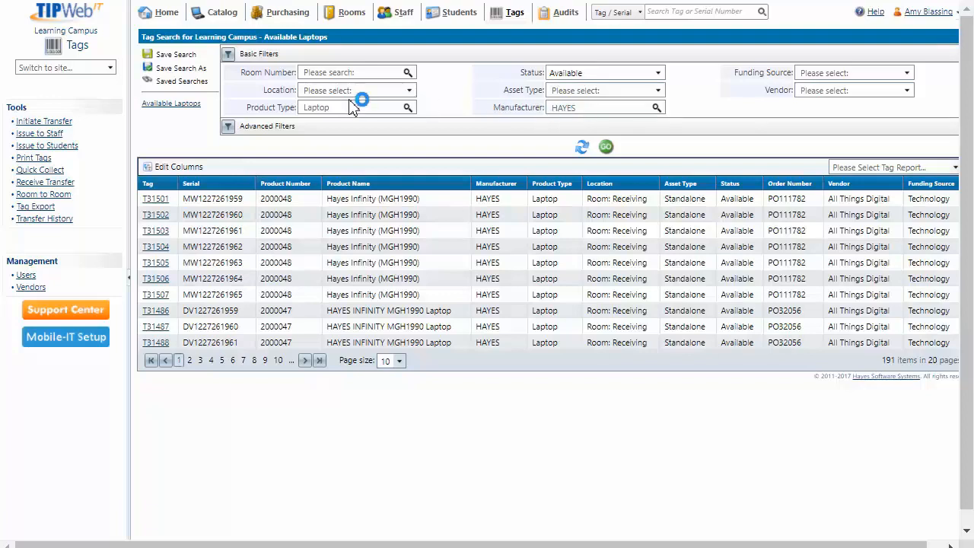
- Save the manufacturer-filtered search as a new search named Hayes Available Laptops
left_click(183, 67)
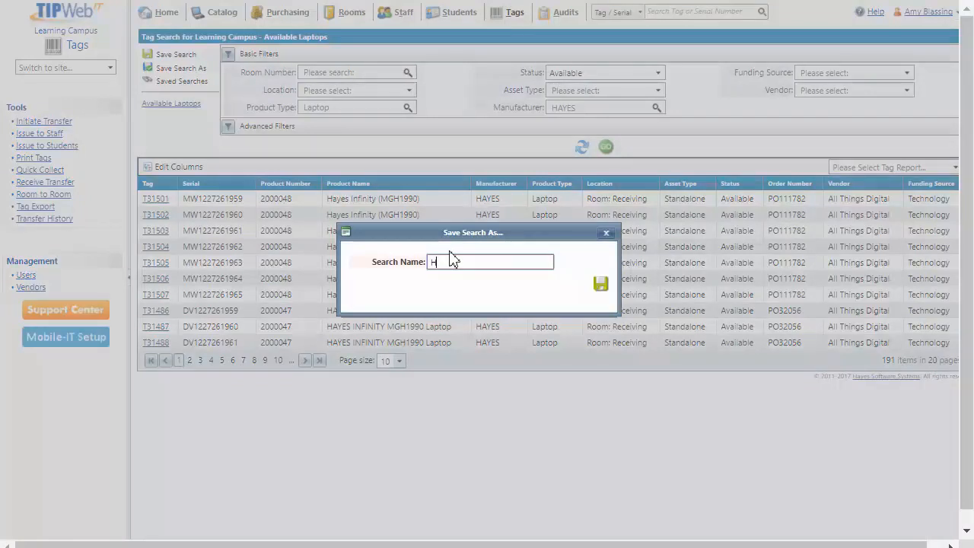
type("Hayes Available La")
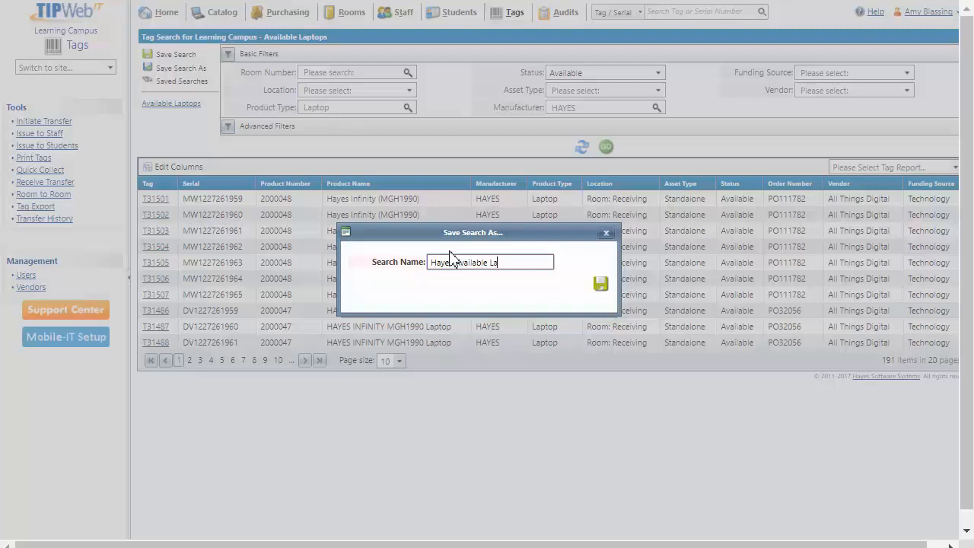
type("ptops")
left_click(600, 287)
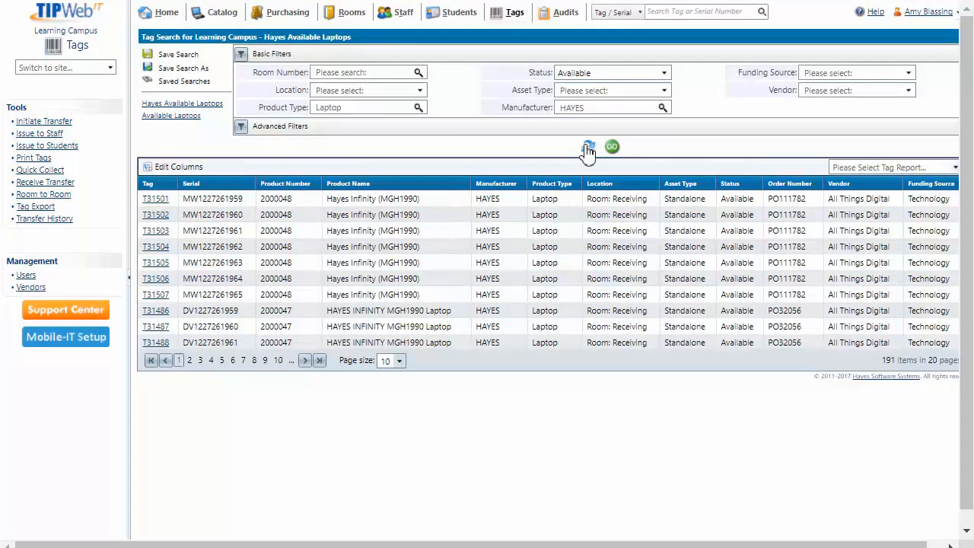
- Reset the filters, load the Available Laptops and Hayes Available Laptops searches in turn to compare their results, and reset again
left_click(586, 147)
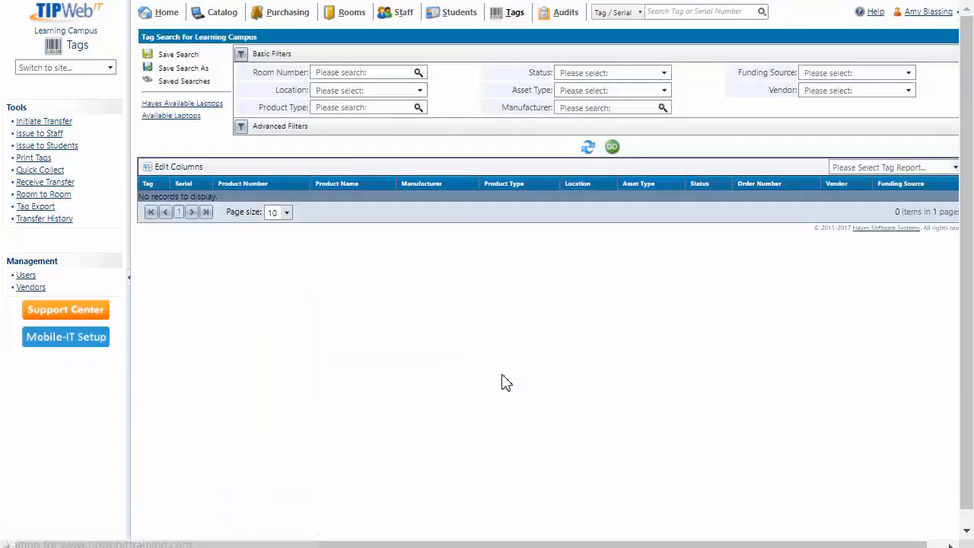
left_click(181, 116)
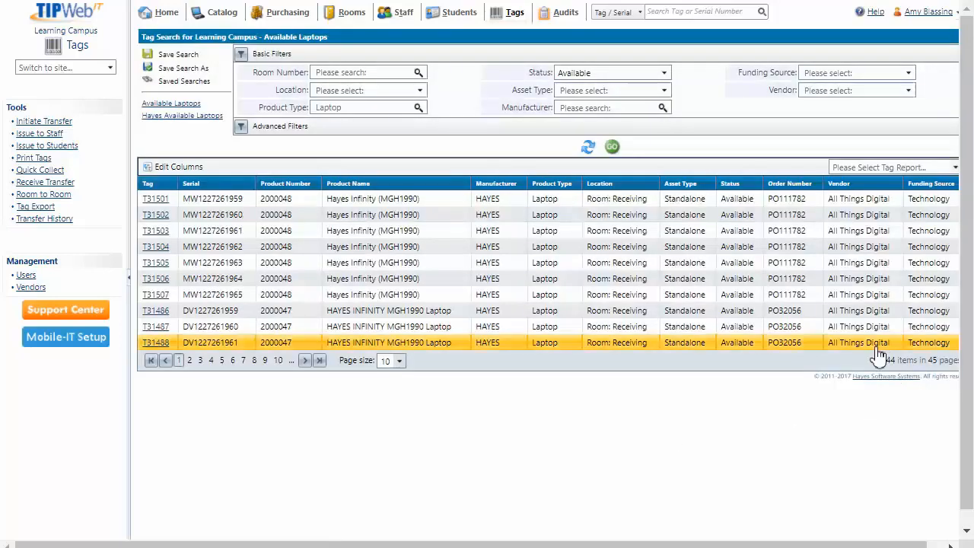
left_click(182, 116)
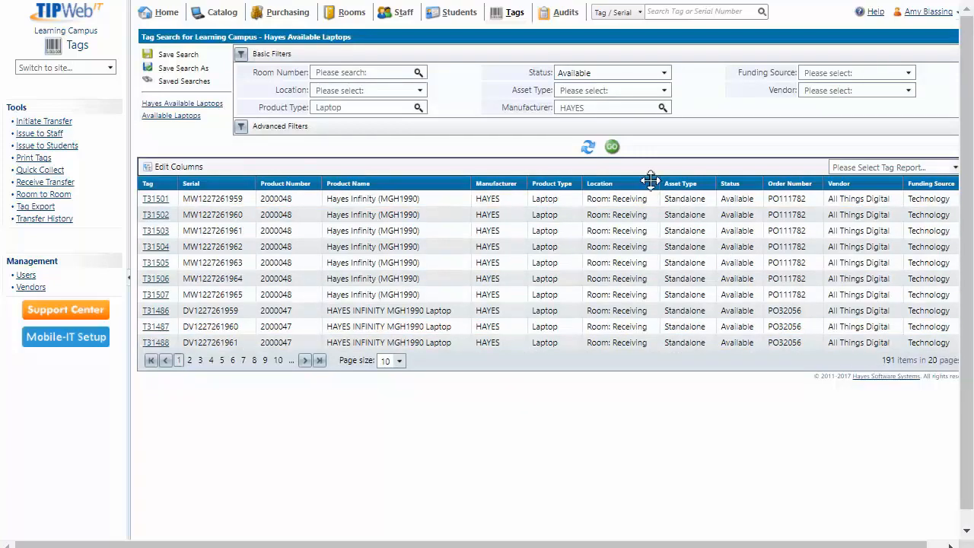
left_click(588, 147)
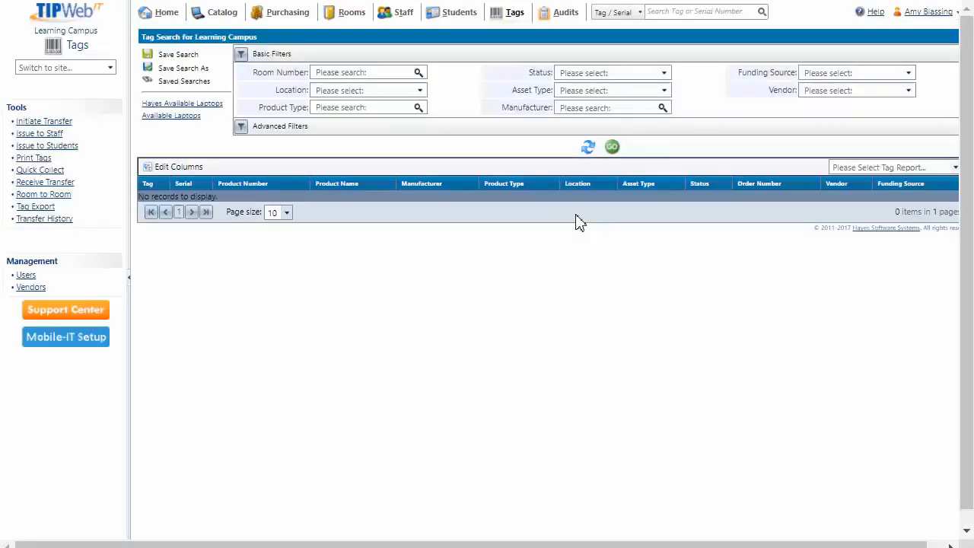
- Expand the advanced filters of the tag search and open the online help
left_click(241, 127)
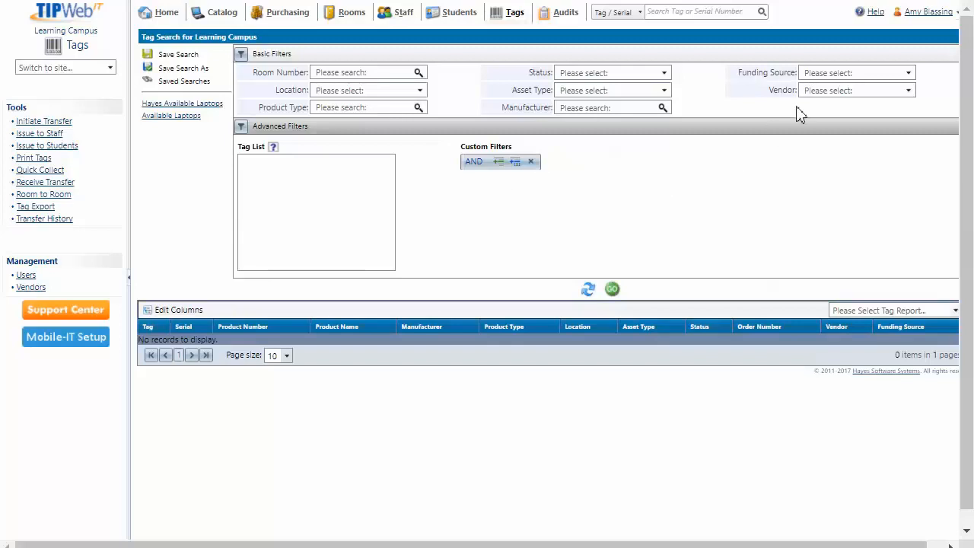
left_click(871, 14)
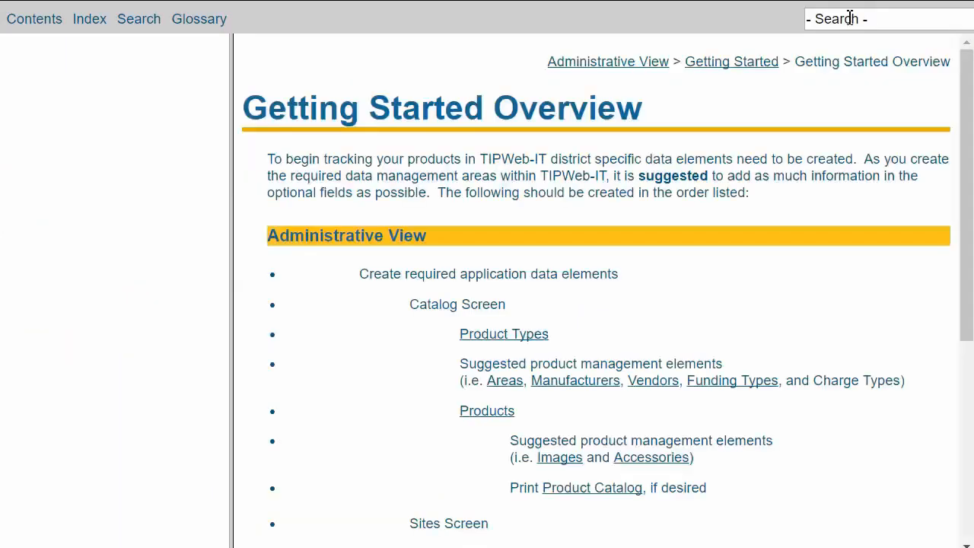
- Search the online help for "Filter Tags Grid" and read through the Filter Tags Grid topic on filter controls
left_click(150, 27)
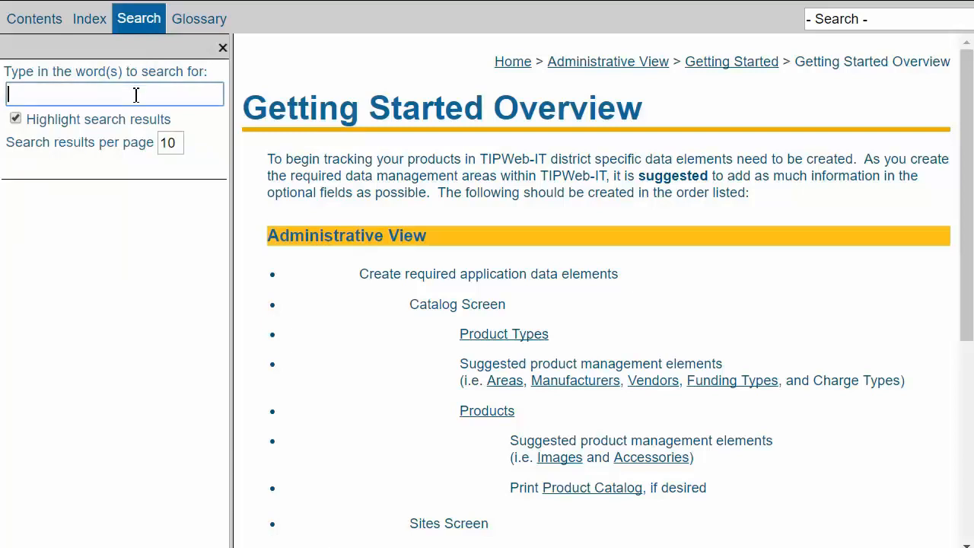
type("Filter Tags Gr")
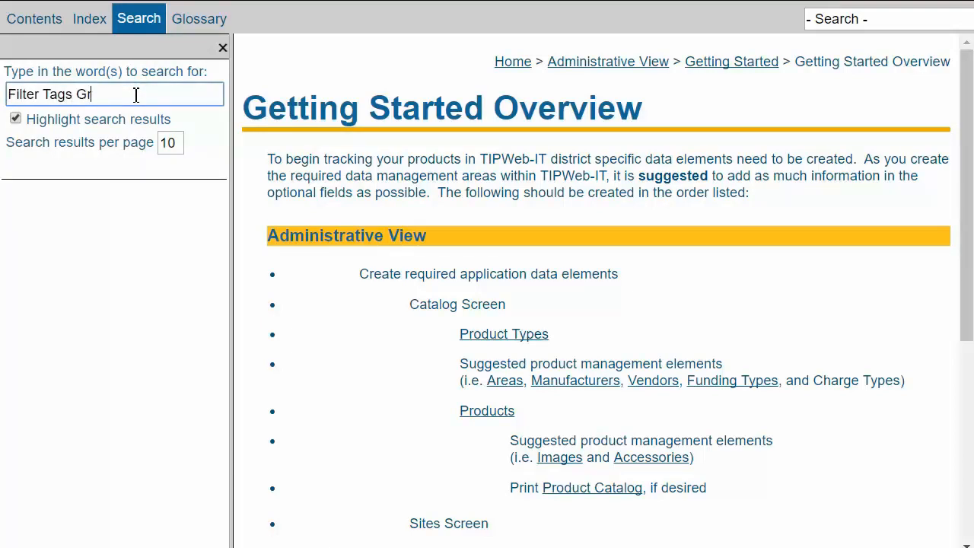
type("id")
key("Return")
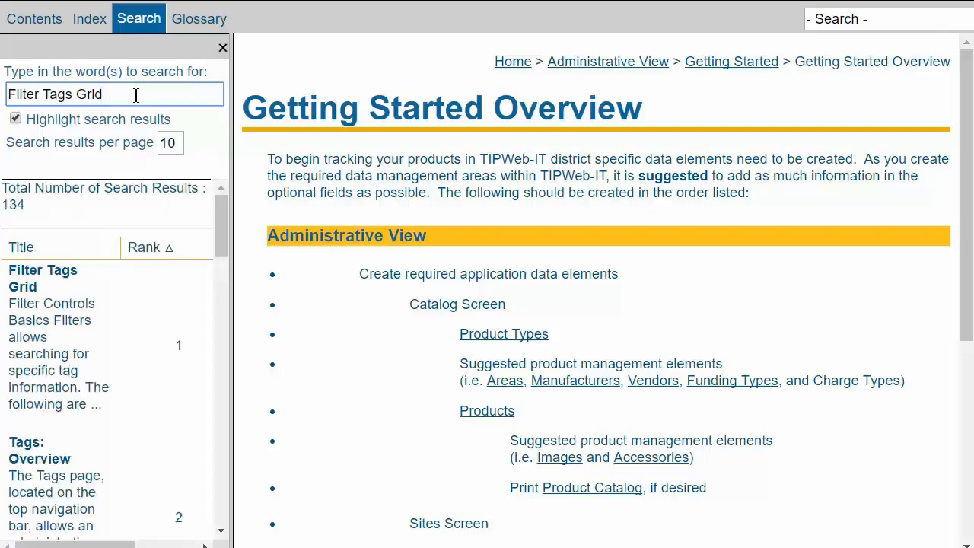
left_click(44, 280)
scroll(331, 336, "down", 3)
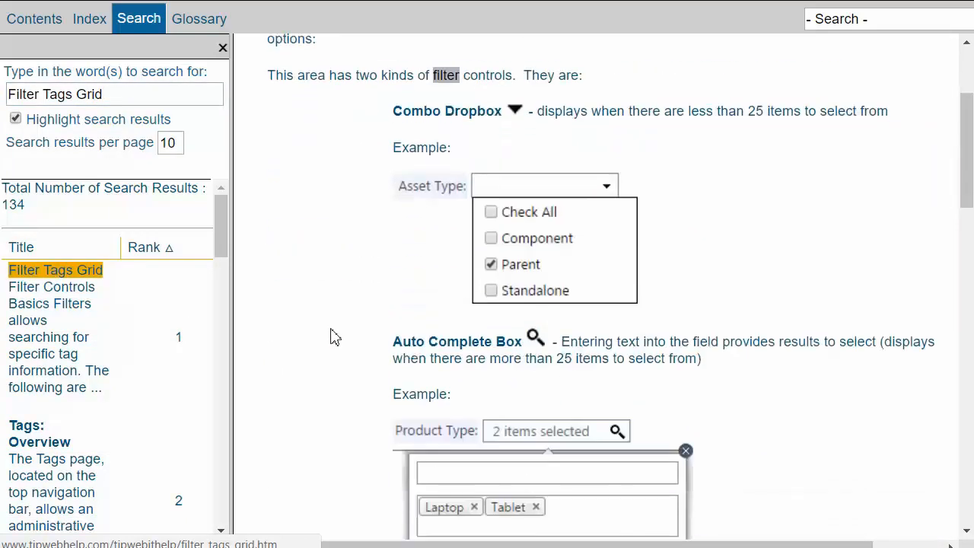
scroll(331, 337, "down", 8)
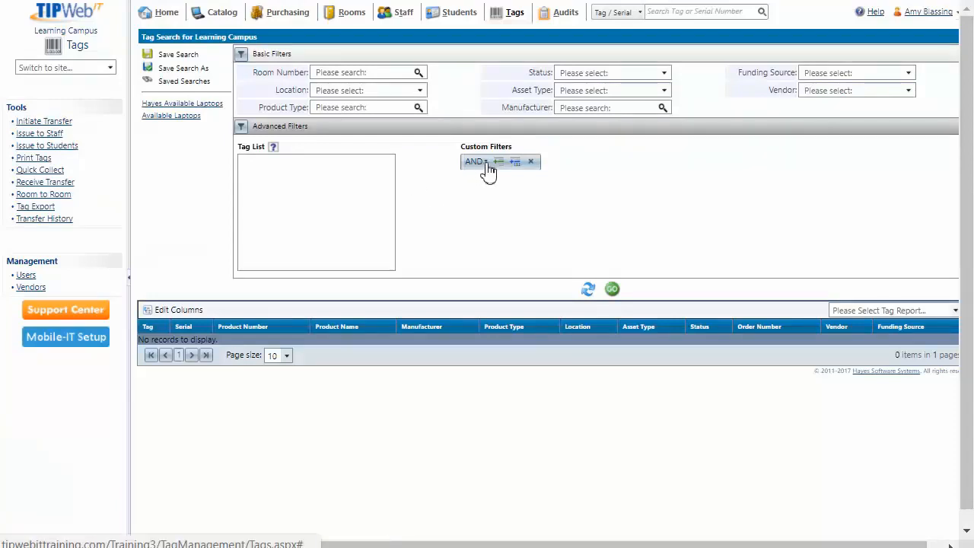
- Add a custom filter condition under the AND group that uses the Order Number field with the Contains operator
left_click(486, 165)
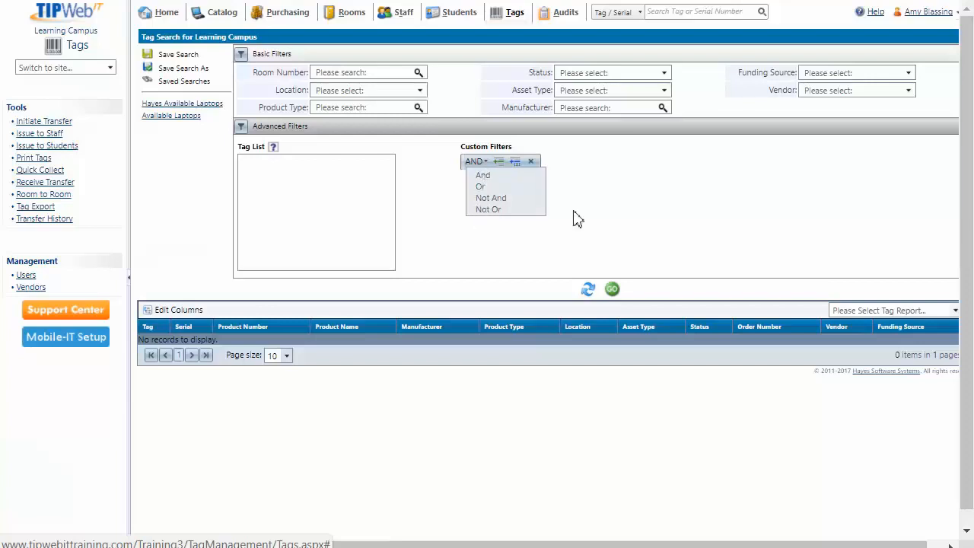
left_click(498, 168)
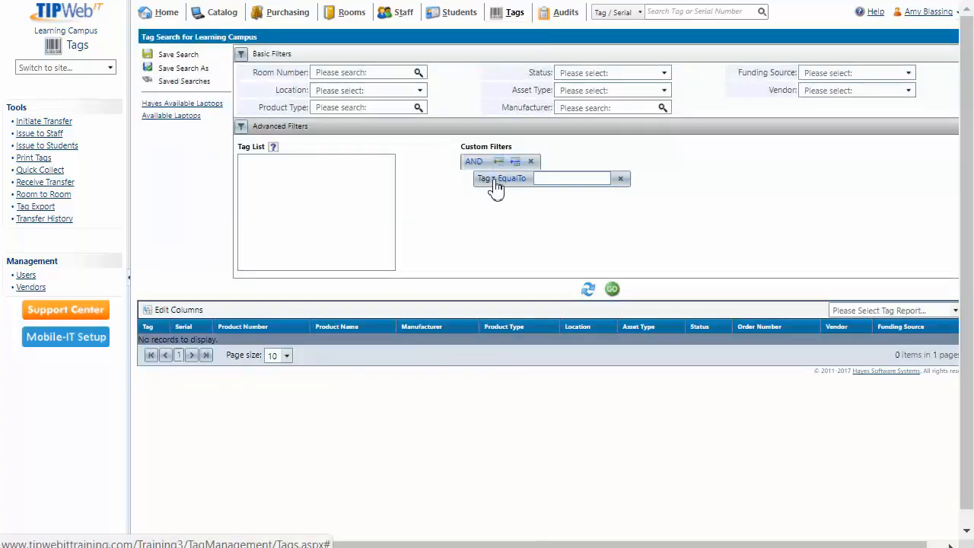
left_click(493, 182)
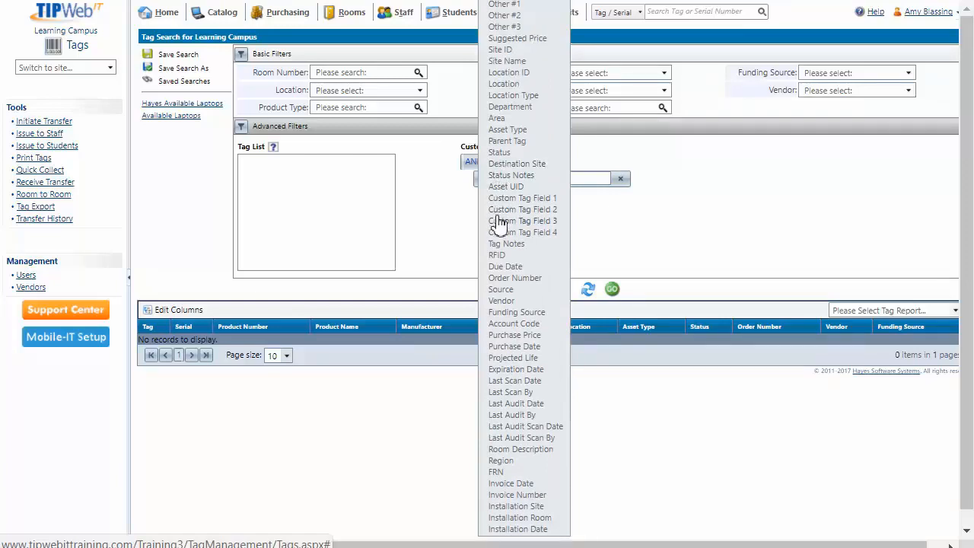
left_click(509, 278)
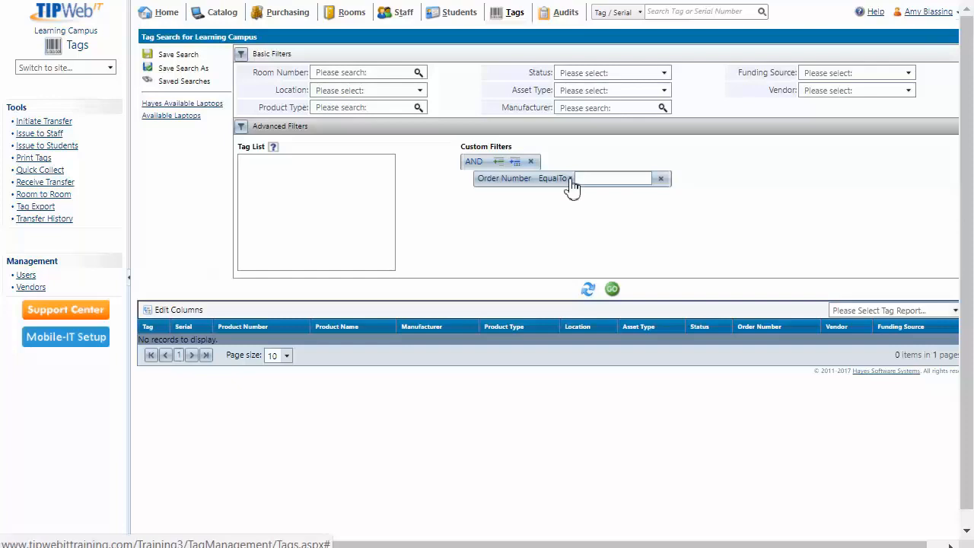
left_click(570, 182)
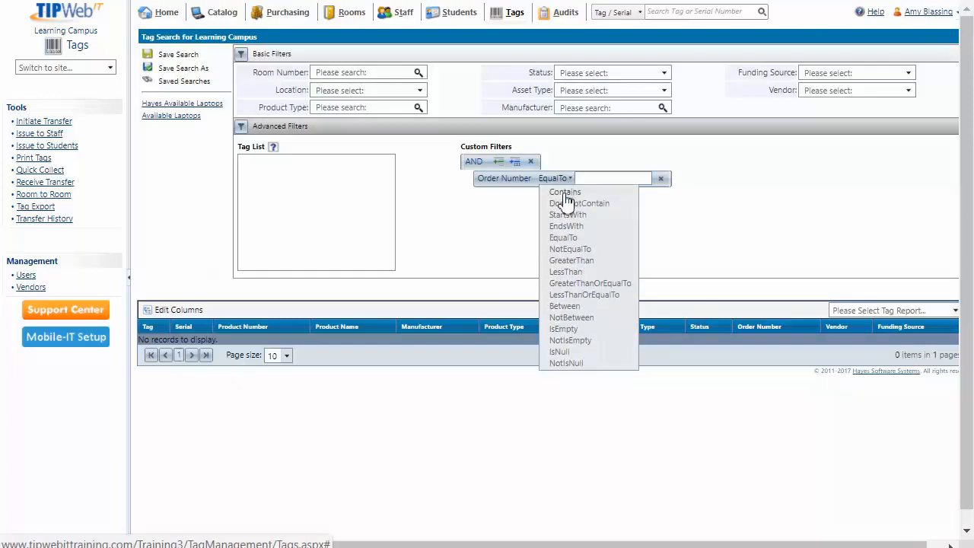
left_click(566, 194)
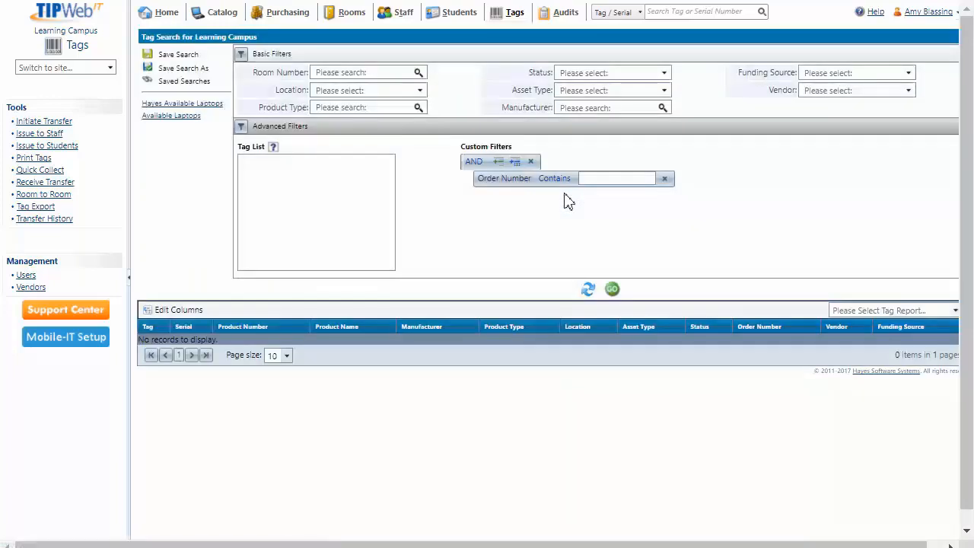
- Enter the purchase order number as the custom filter's value and run the tag search
left_click(588, 180)
type("3061990")
left_click(612, 289)
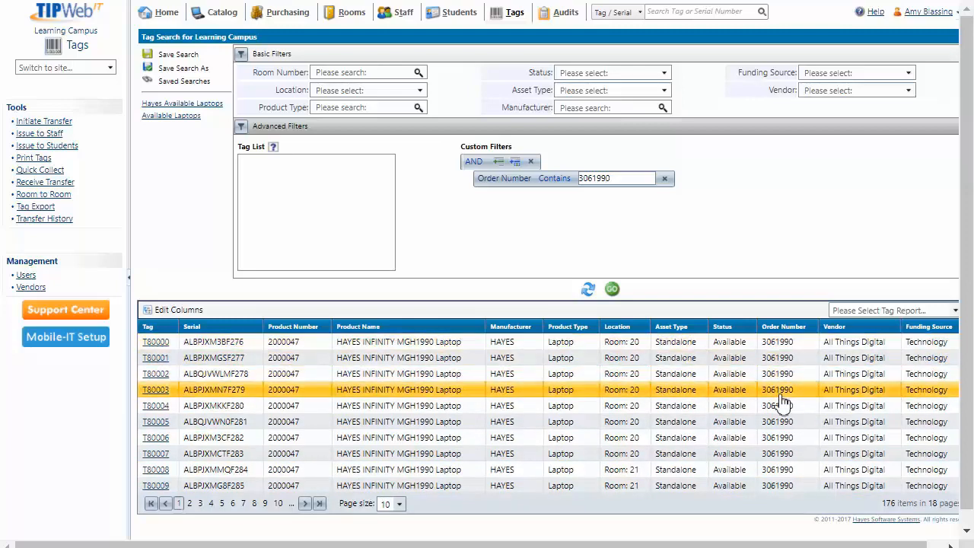
- Save the order-filtered search as a new search named "Purchase Order" followed by the order number
left_click(179, 67)
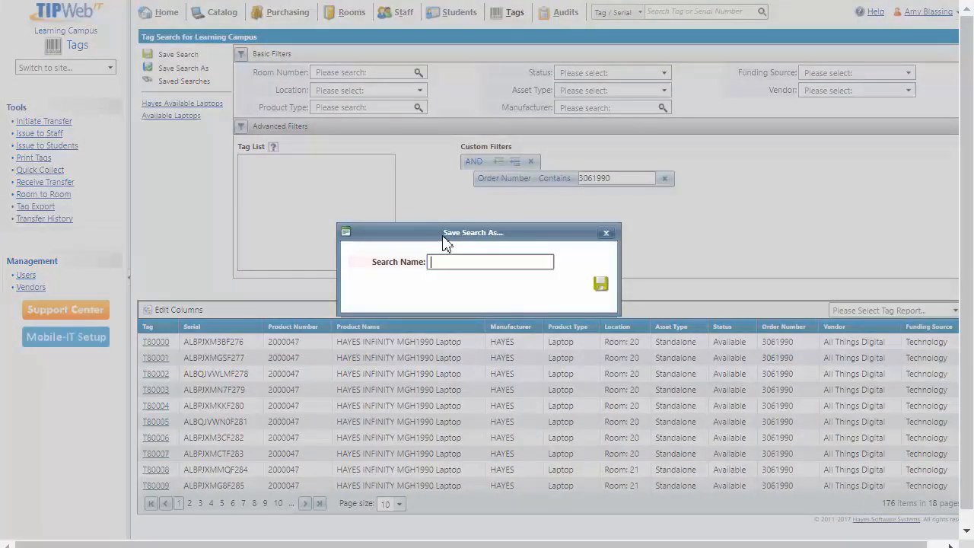
type("Purchase Crder 3061990")
left_click(601, 284)
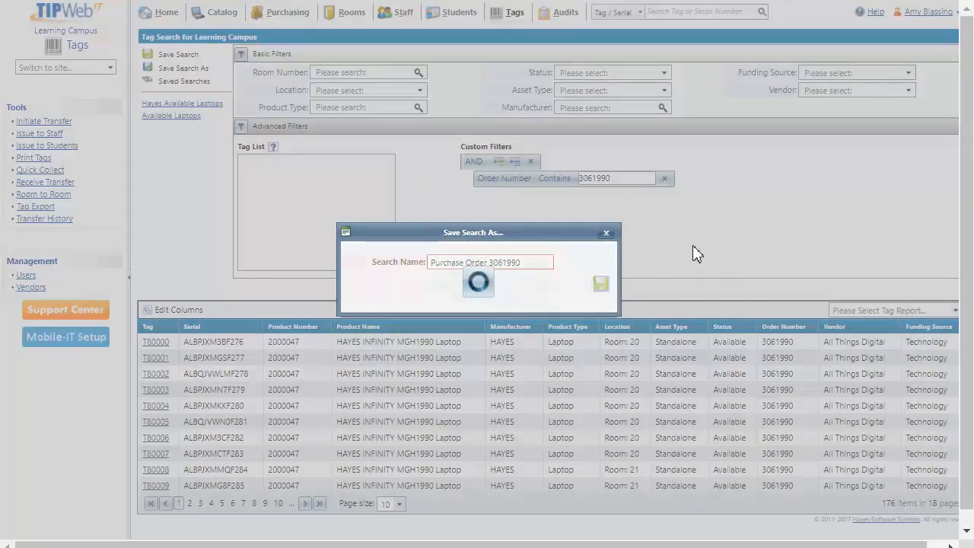